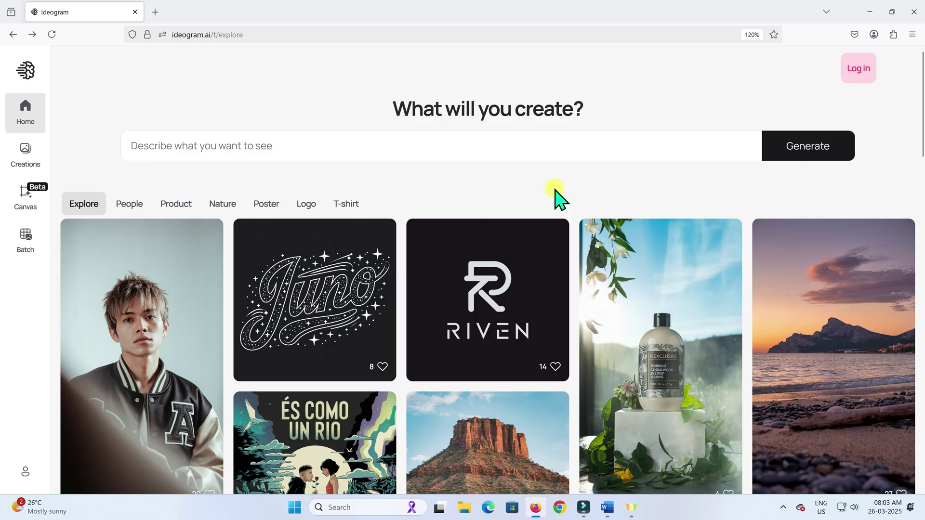
Scroll the Explore feed to the vintage pencil portrait of a woman with a red rose
scroll(558, 198, down, 15)
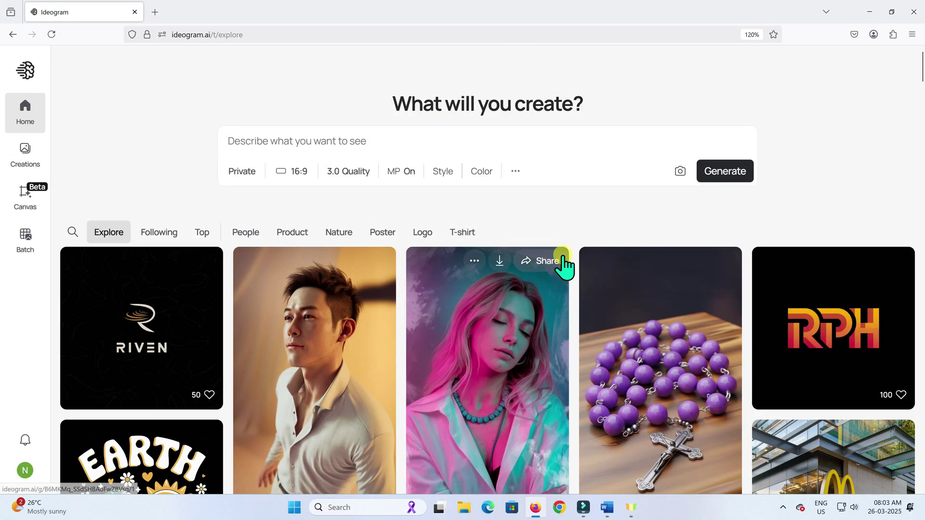
scroll(558, 241, down, 5)
scroll(501, 301, down, 15)
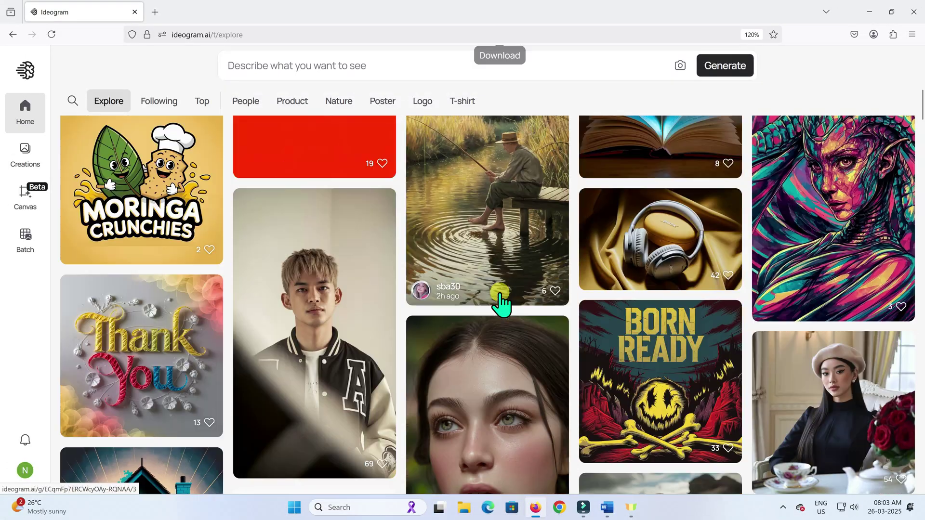
scroll(501, 301, down, 15)
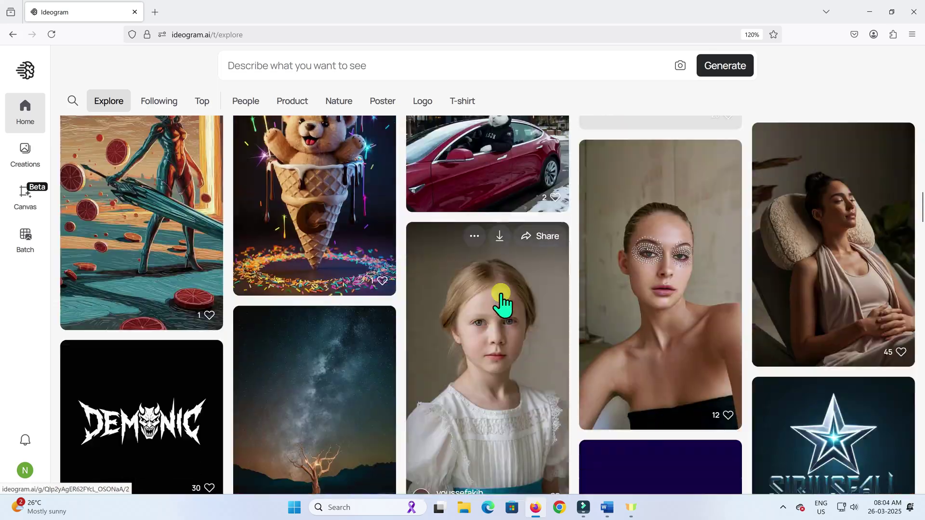
scroll(501, 301, down, 10)
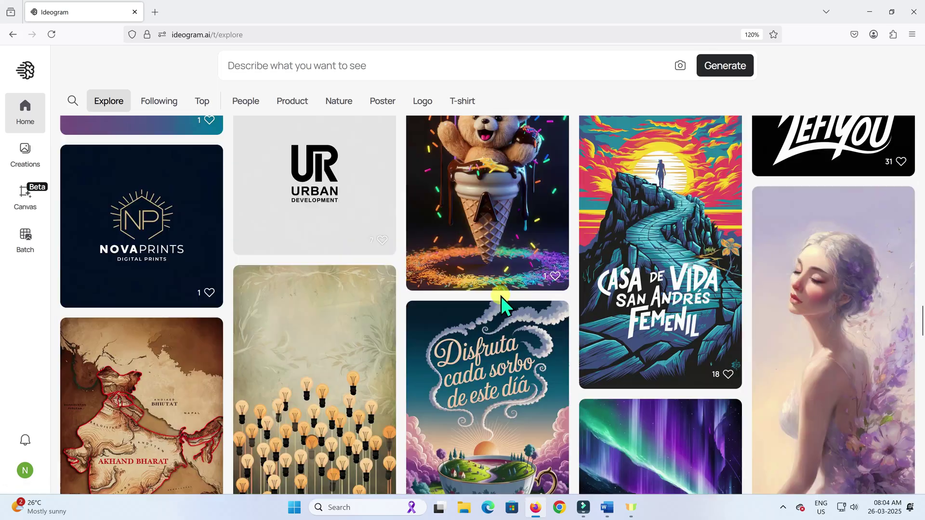
scroll(548, 388, up, 15)
scroll(548, 388, up, 5)
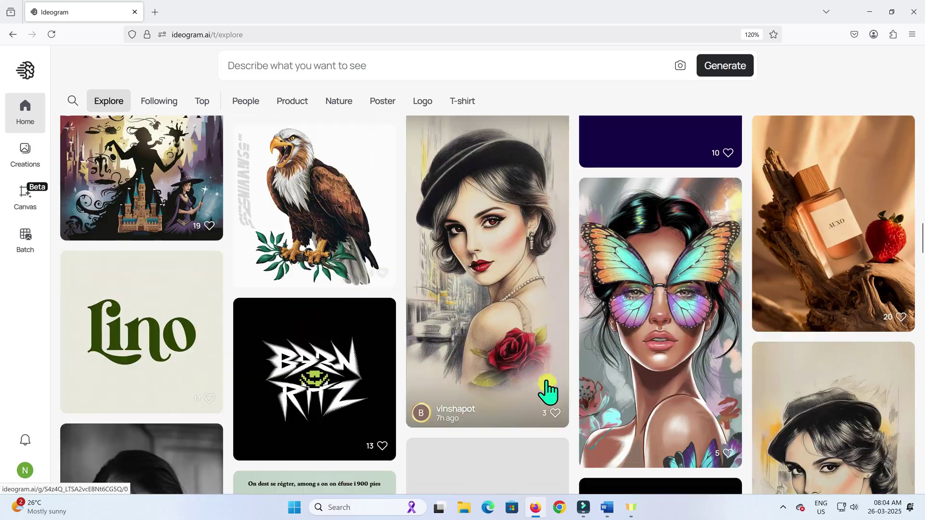
Open the vintage woman portrait and compare its four variants, ending on the first
click(485, 244)
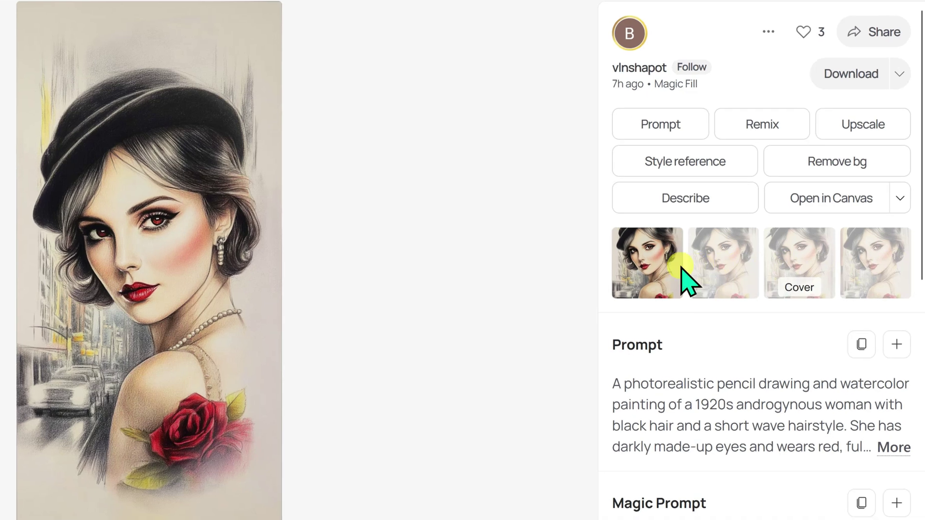
click(785, 278)
click(805, 273)
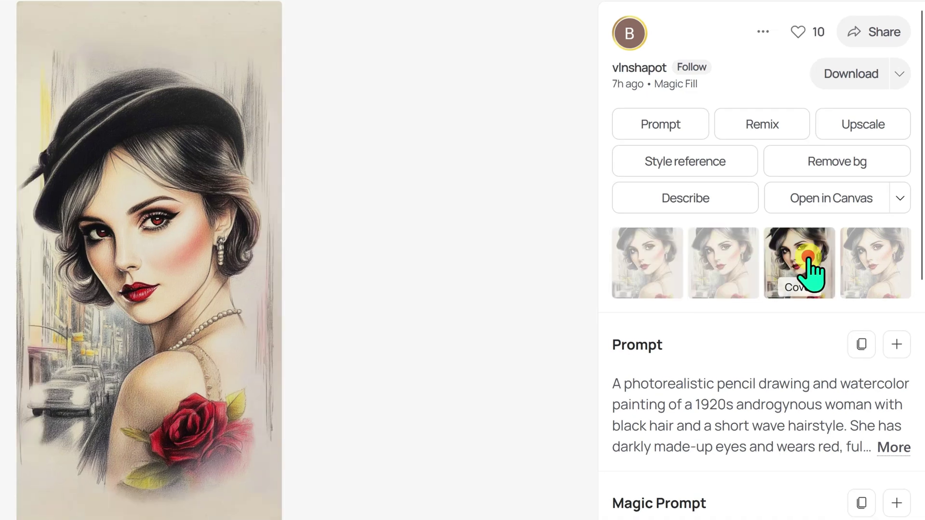
click(877, 260)
click(643, 271)
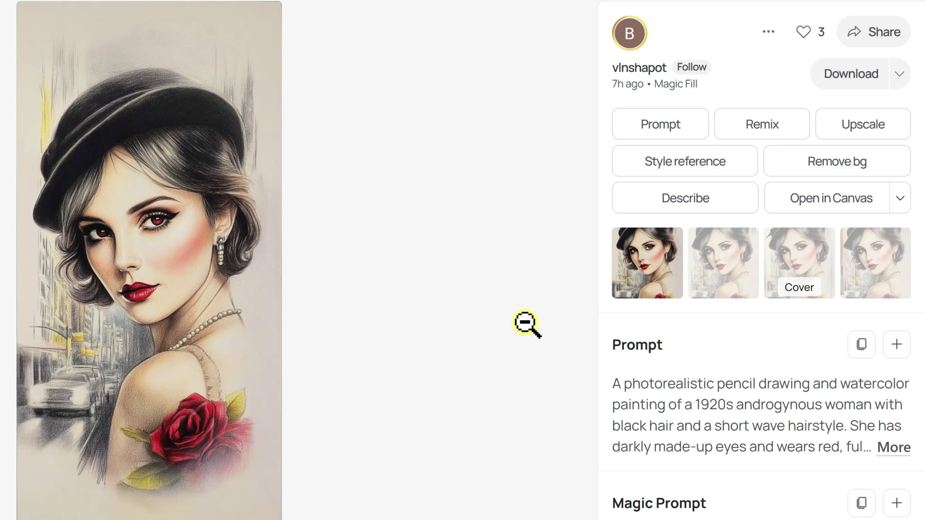
Review its details (Ideogram 2.0, General, 704 x 1472) and reveal the PNG/JPEG download options
scroll(526, 324, down, 5)
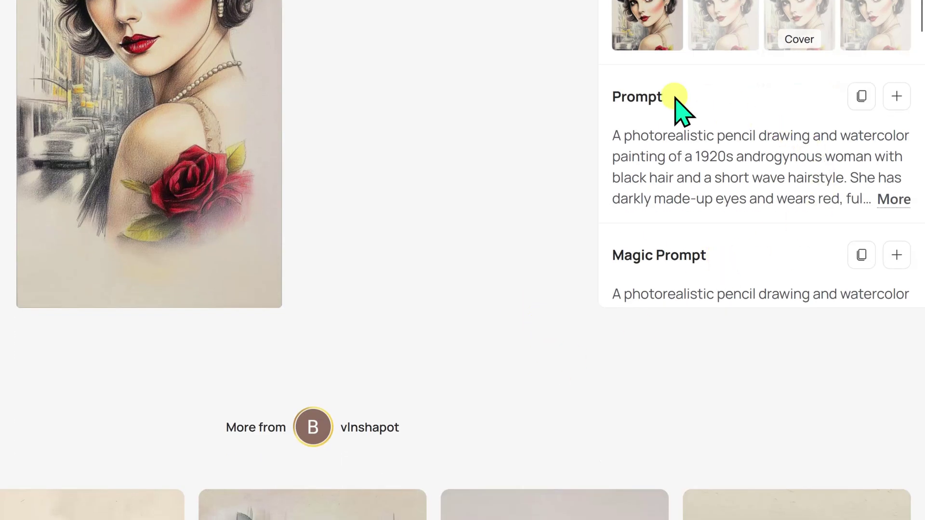
scroll(718, 248, down, 3)
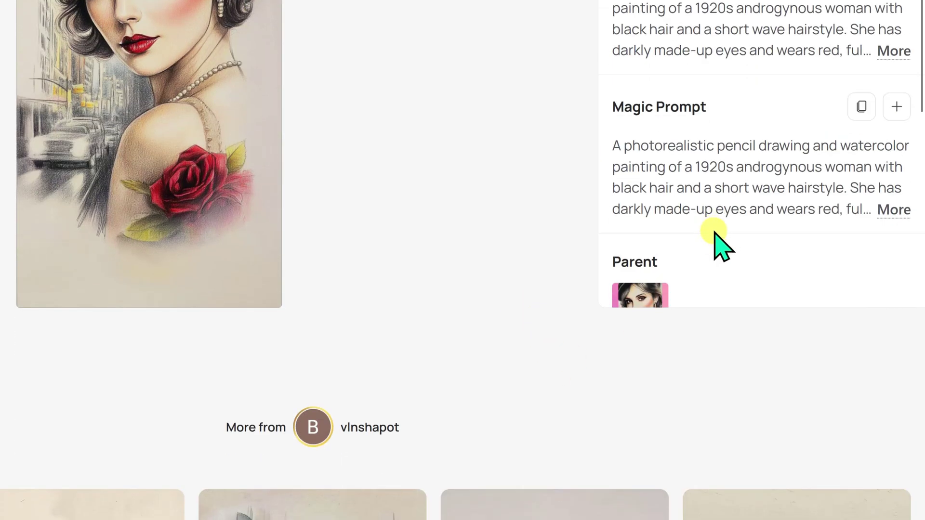
scroll(722, 246, down, 2)
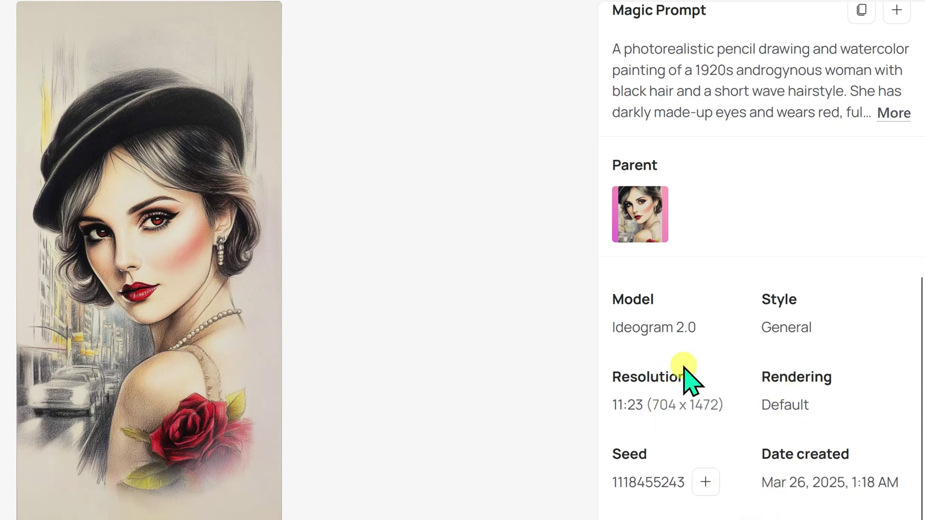
scroll(689, 378, up, 10)
click(767, 34)
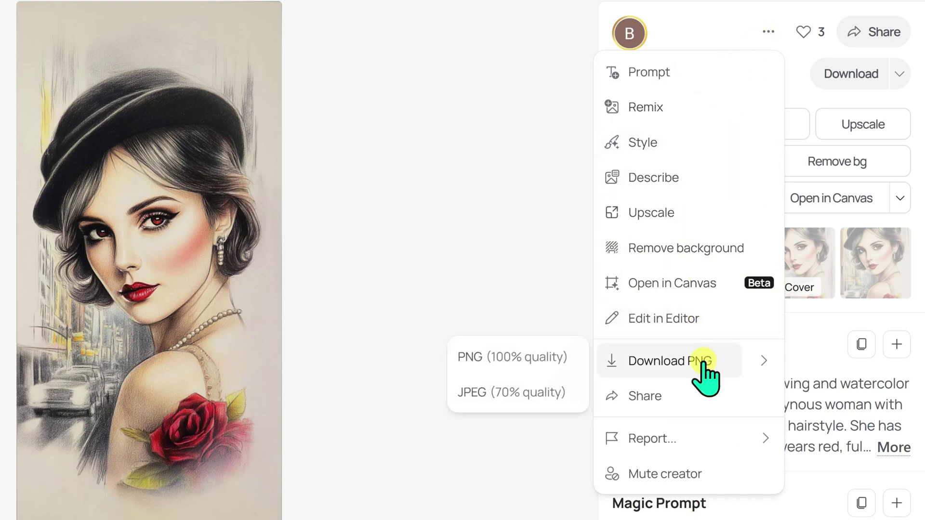
mouse_move(646, 367)
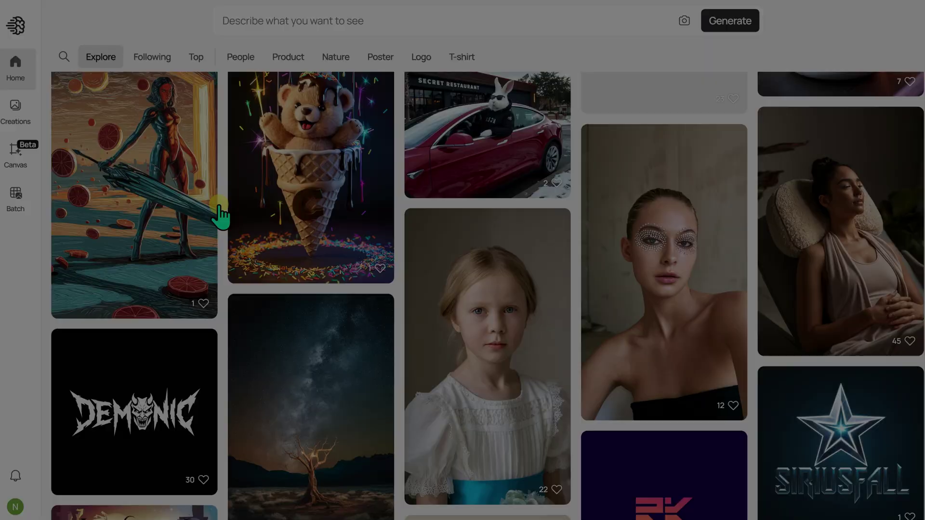
Return to the home page and place the cursor in the empty prompt box
scroll(227, 232, up, 10)
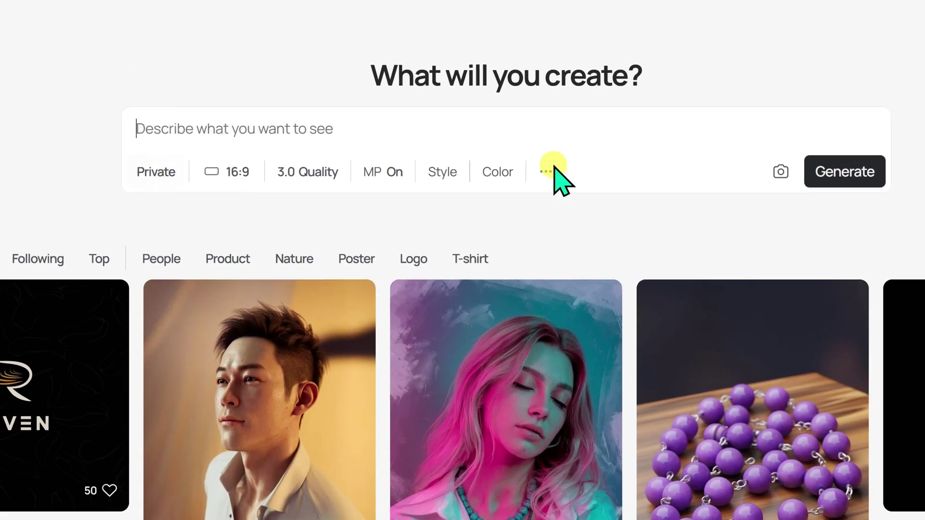
click(244, 130)
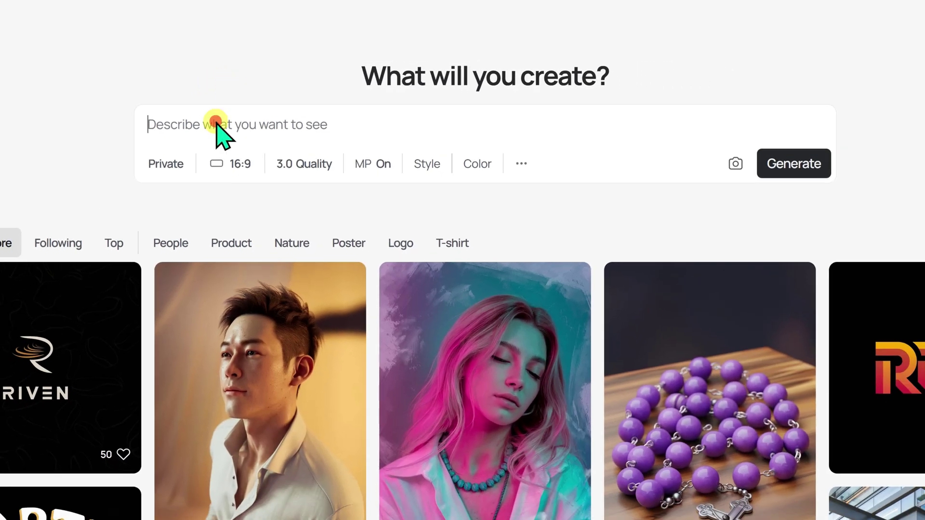
Paste the realistic young woman studio portrait prompt, leaving visibility on Private
right_click(216, 122)
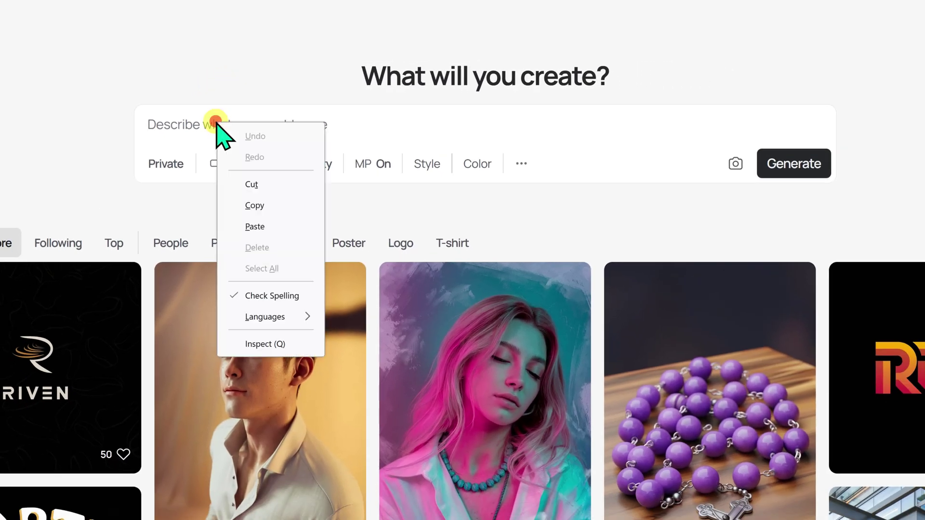
click(288, 232)
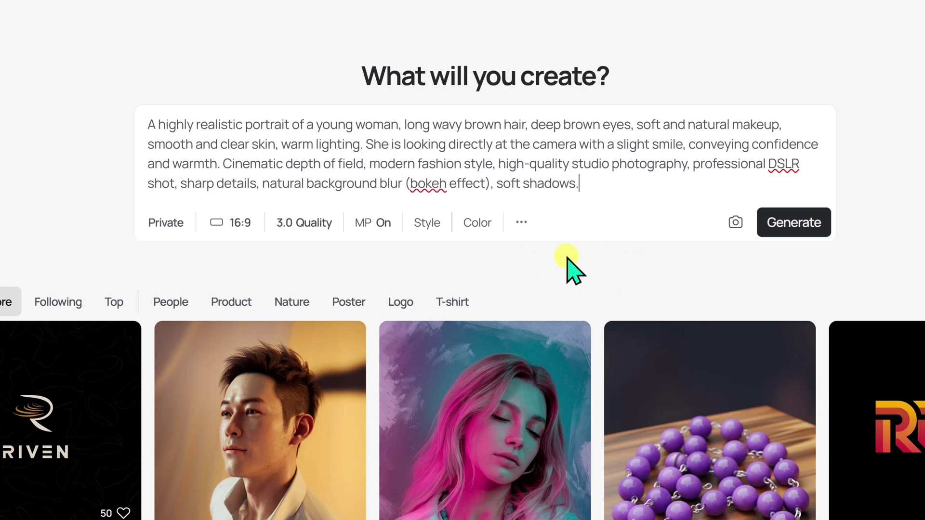
click(164, 236)
click(165, 236)
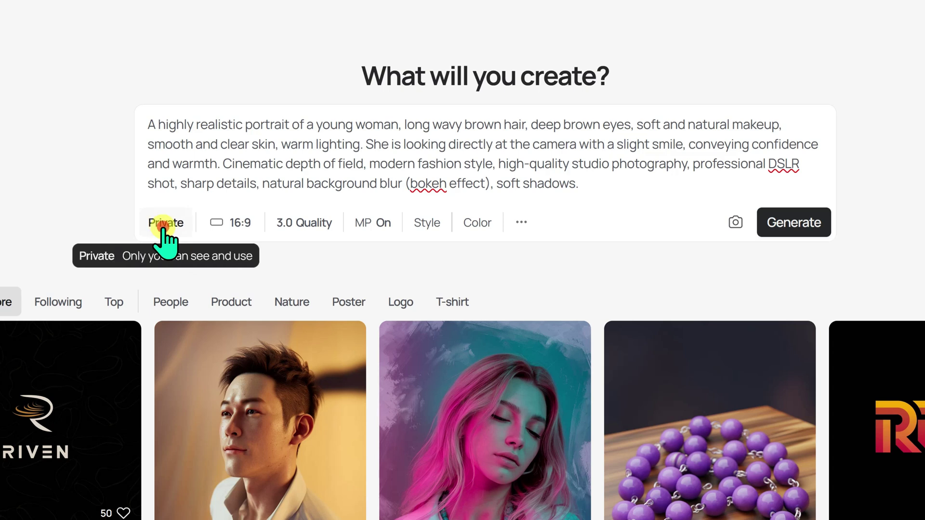
click(164, 236)
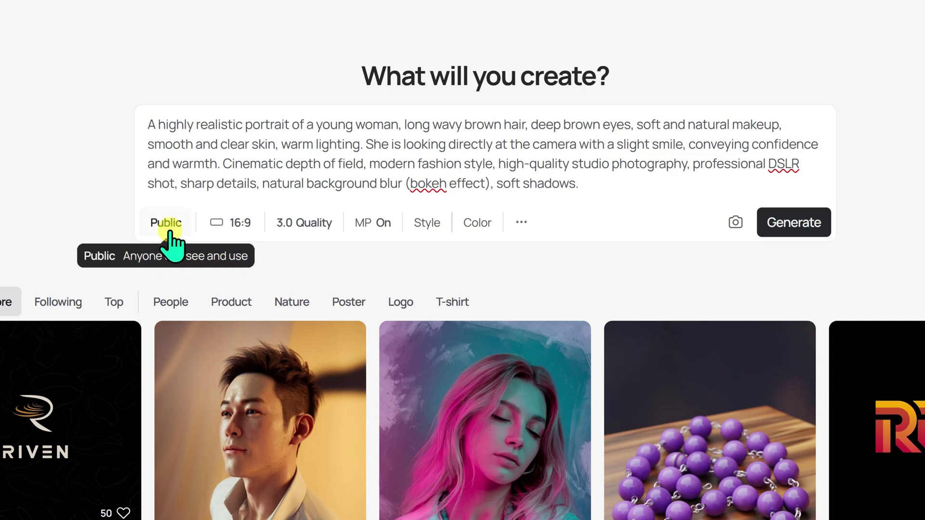
click(166, 223)
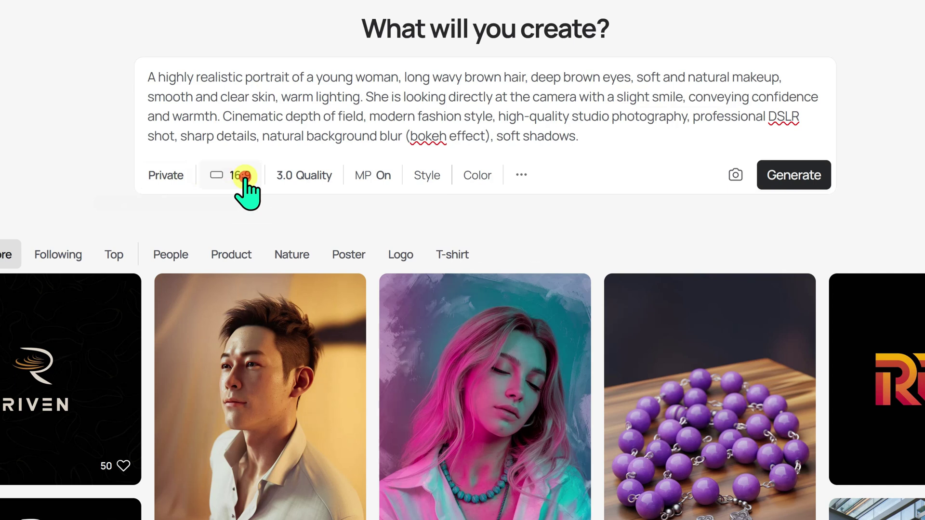
Look through the aspect ratio choices and keep 16:9
click(243, 178)
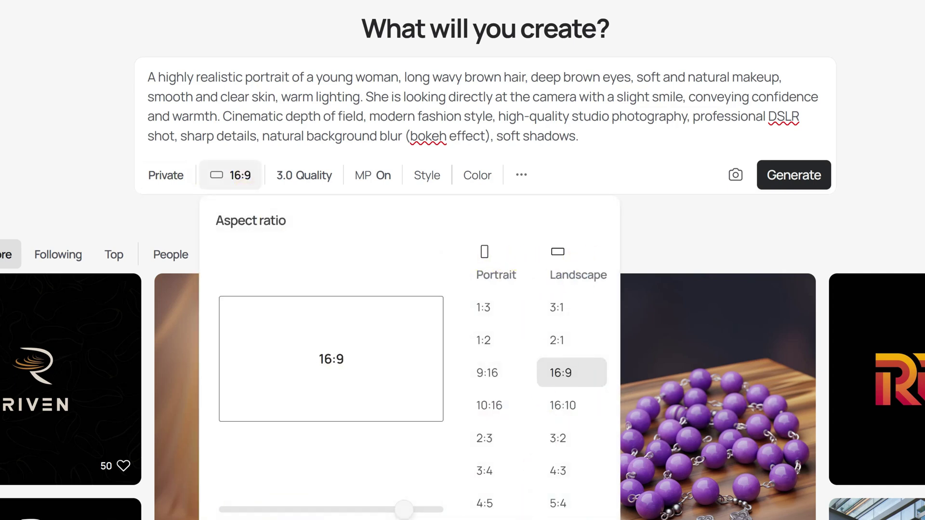
scroll(449, 519, down, 1)
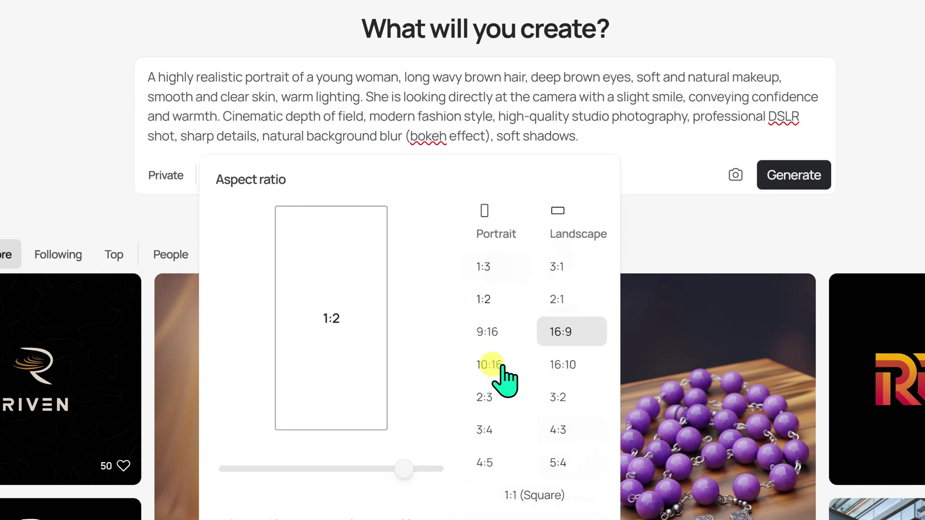
scroll(640, 308, up, 1)
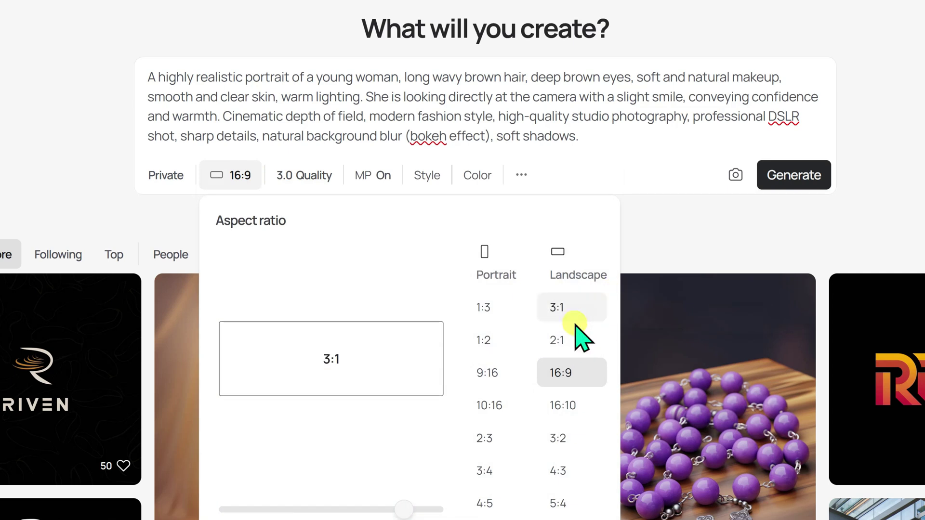
click(568, 375)
Keep model 3.0 (beta) with Quality render speed after trying Turbo and Default
click(310, 181)
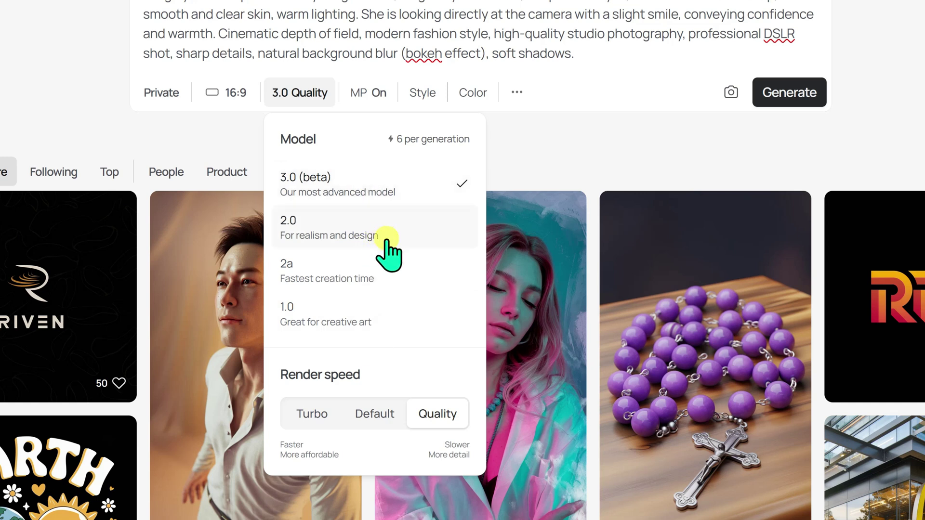
click(309, 414)
click(372, 414)
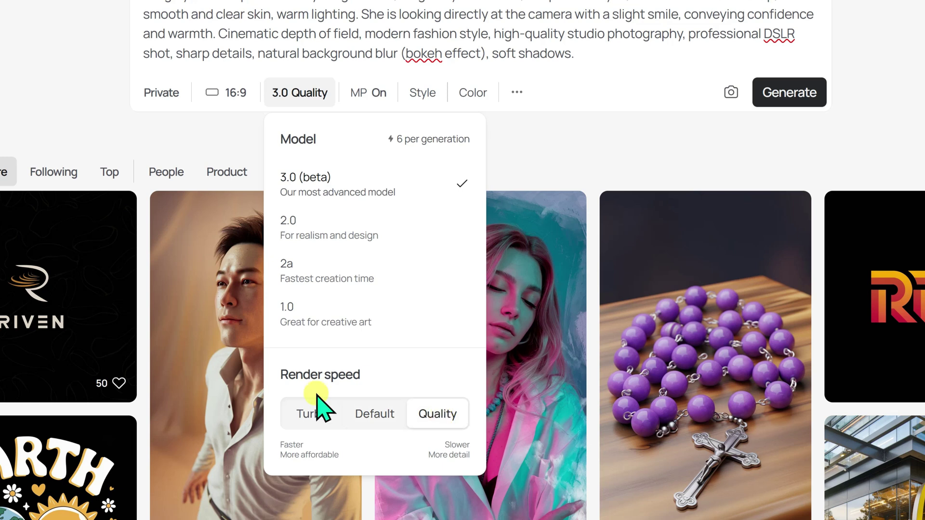
click(304, 424)
click(435, 415)
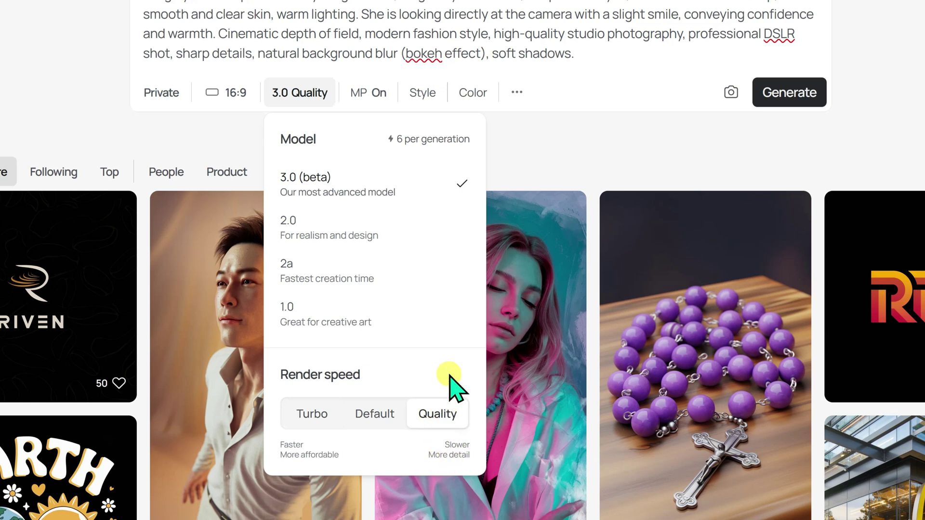
Review the Magic Prompt, Style and Color palette options without changing them
click(519, 158)
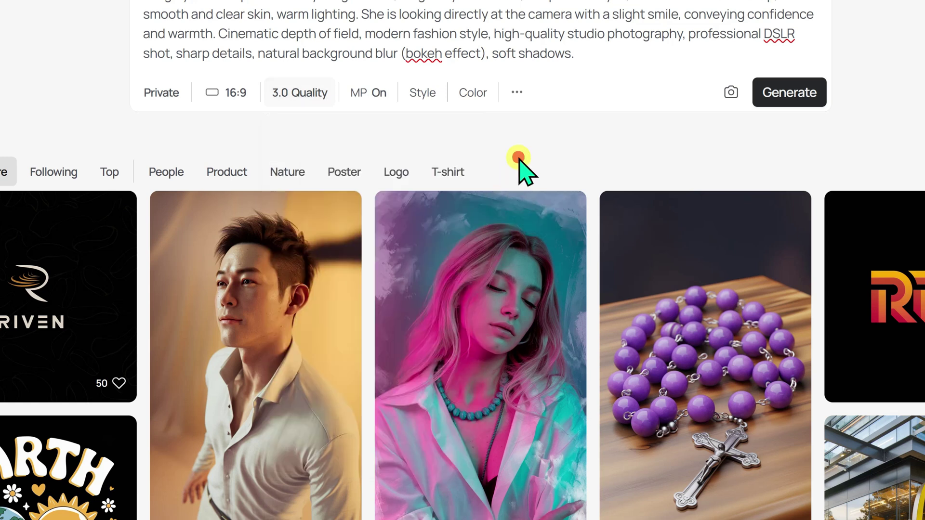
click(357, 92)
mouse_move(437, 153)
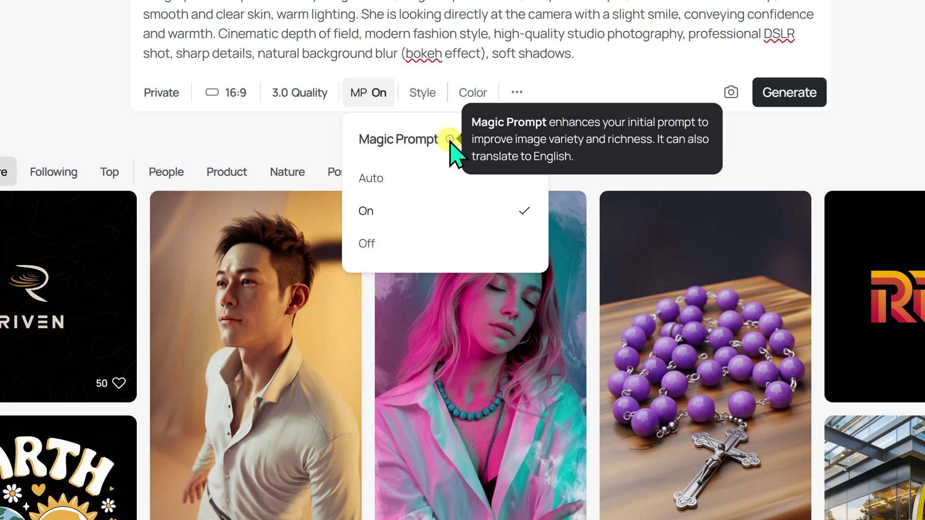
click(318, 128)
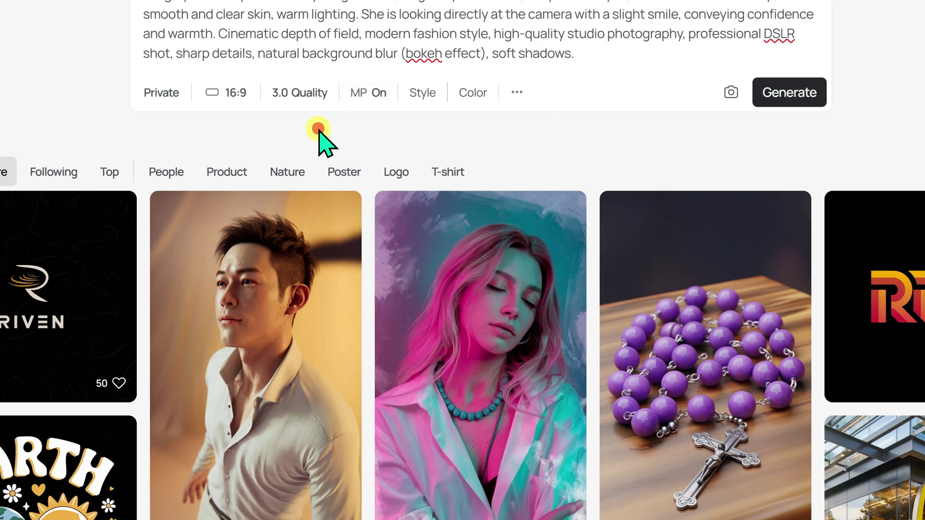
click(422, 95)
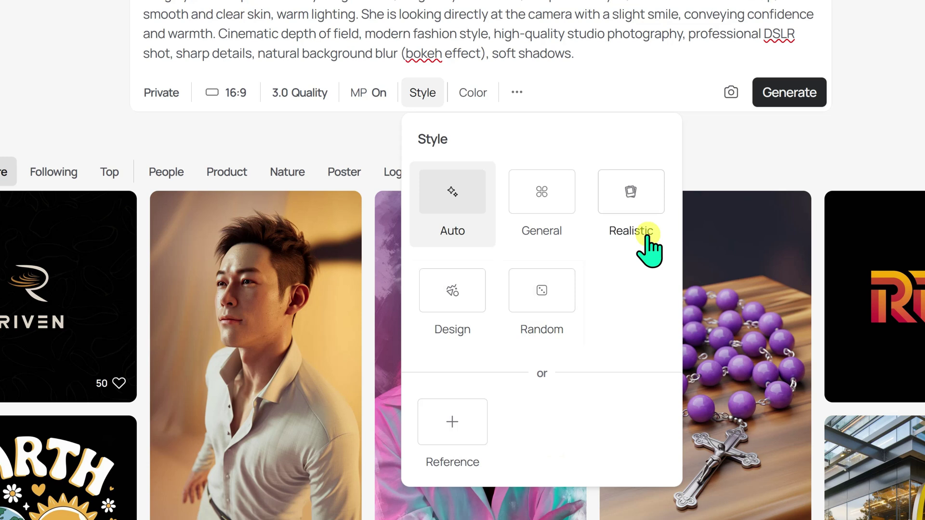
click(729, 150)
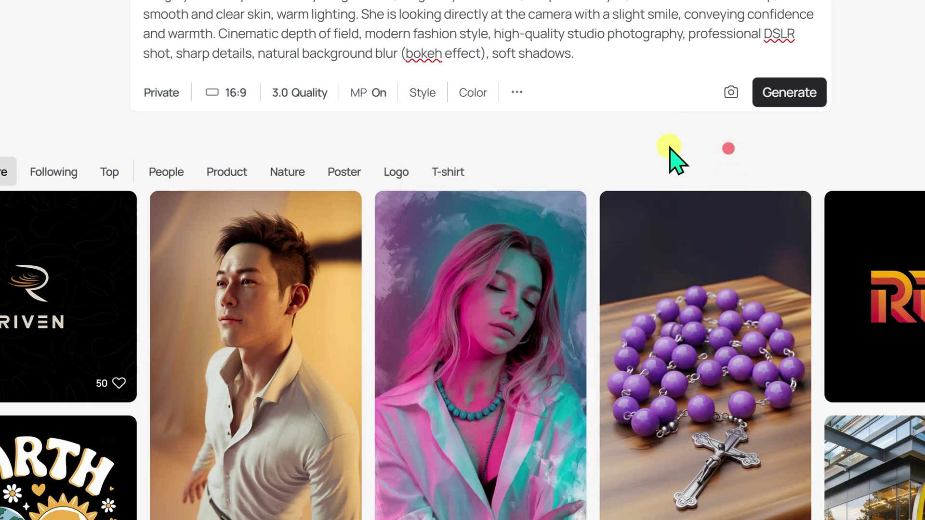
click(475, 94)
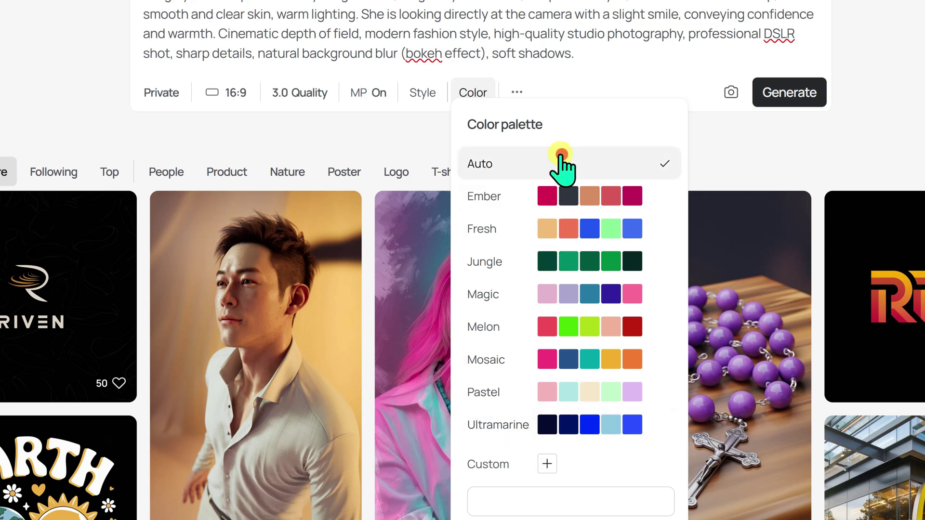
click(728, 155)
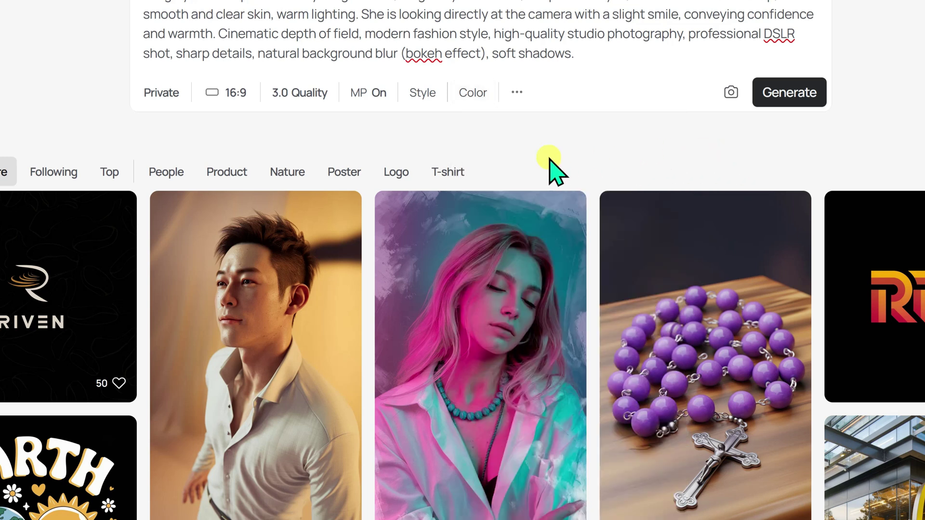
Set the image style to Realistic
click(524, 92)
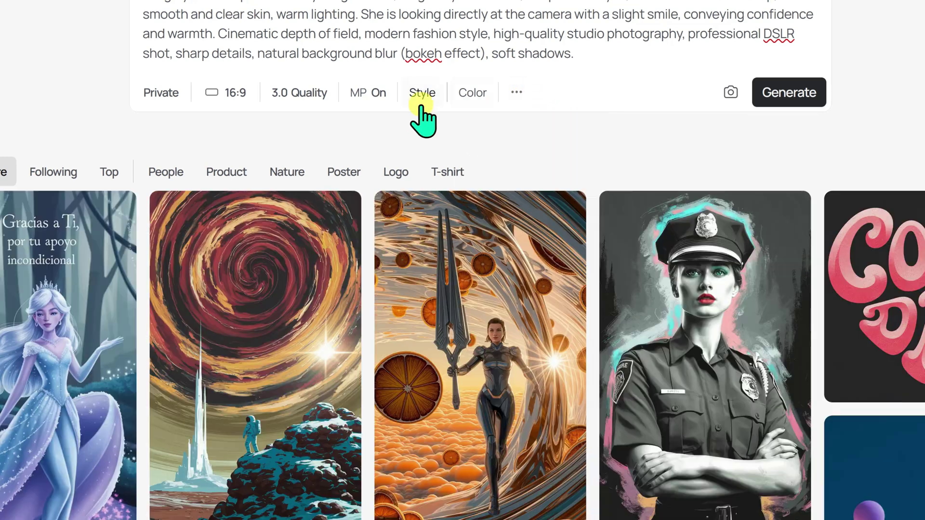
click(421, 92)
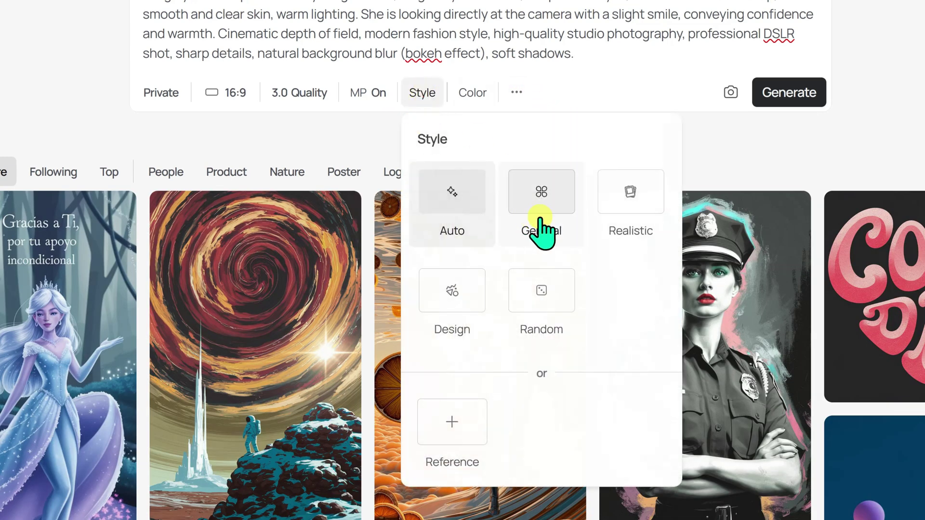
click(631, 202)
click(687, 154)
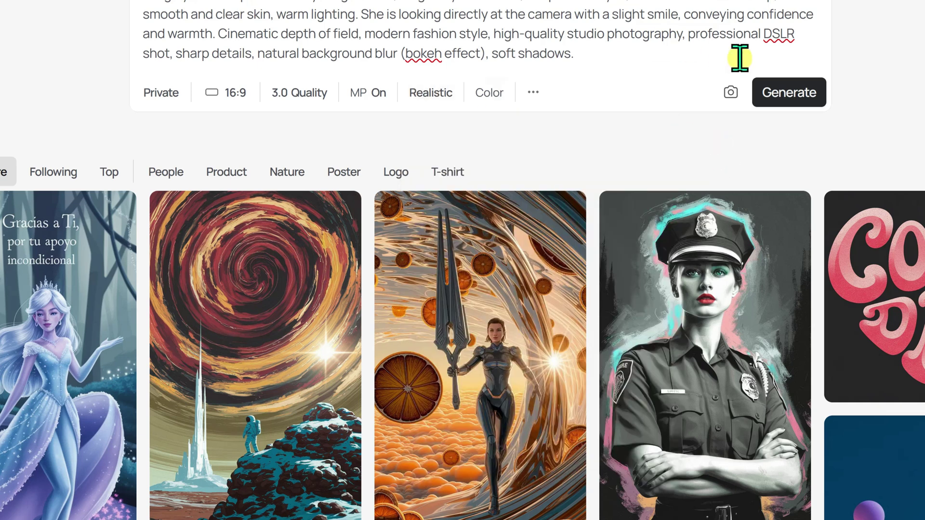
Generate the portrait prompt and view each of the four resulting variants
click(780, 93)
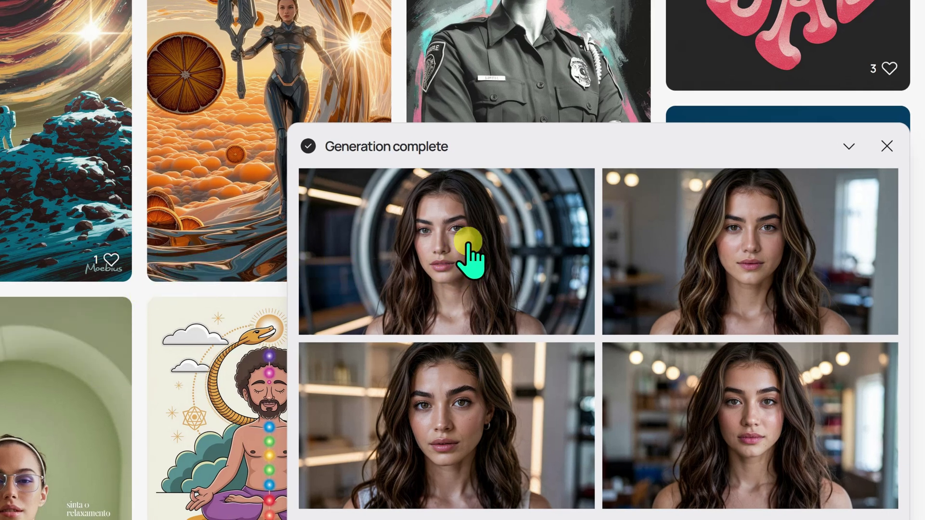
click(433, 240)
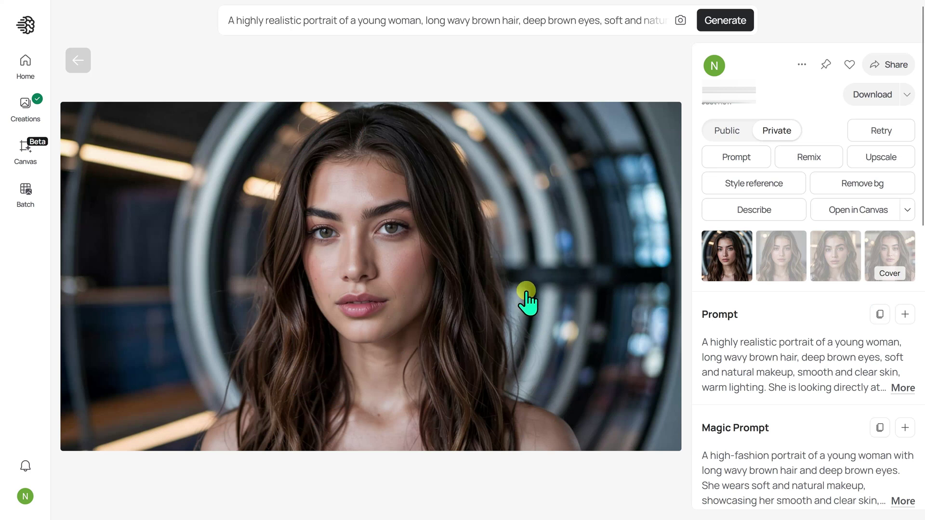
click(789, 265)
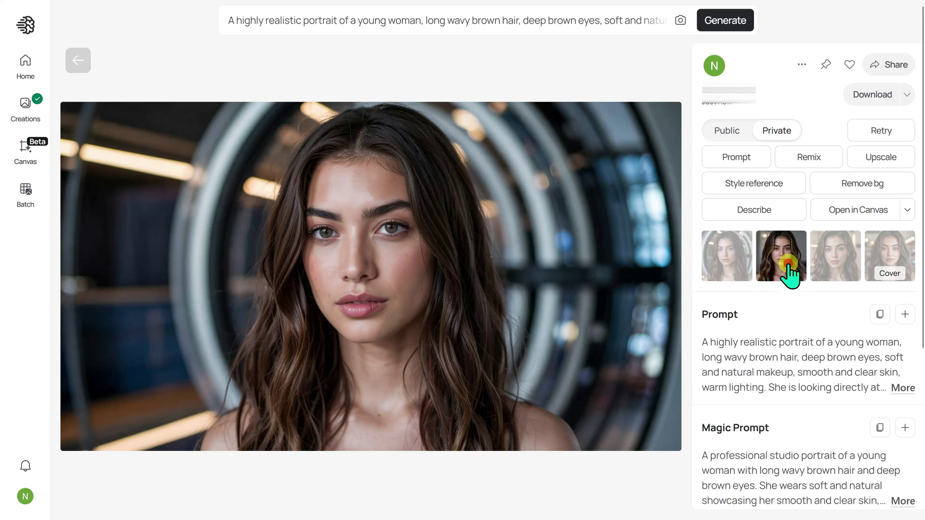
click(842, 263)
click(891, 255)
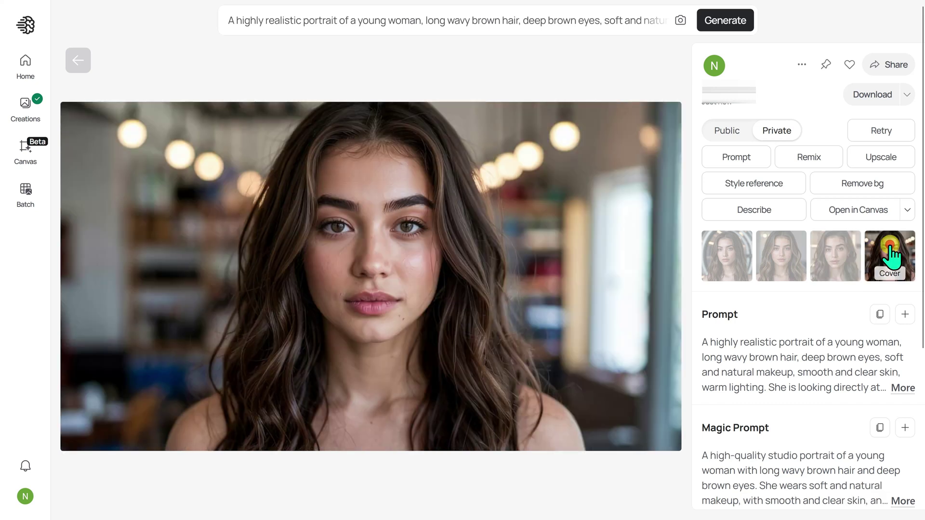
click(730, 255)
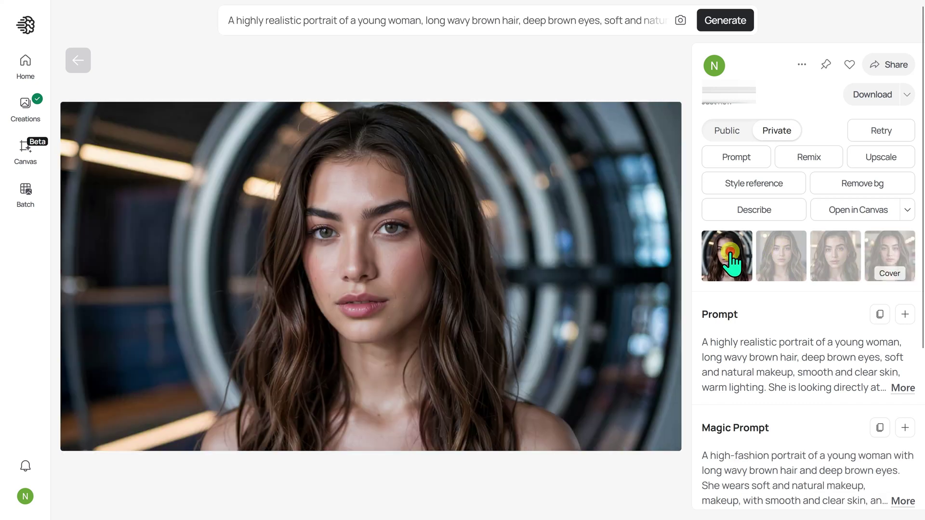
Cycle through the four portrait variants again, then return to the Explore gallery
click(782, 265)
click(825, 268)
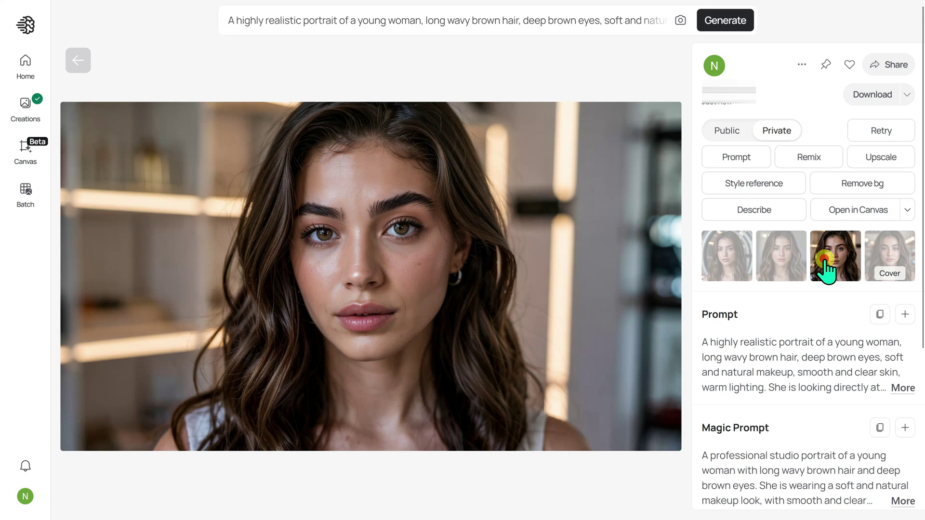
click(885, 260)
click(727, 260)
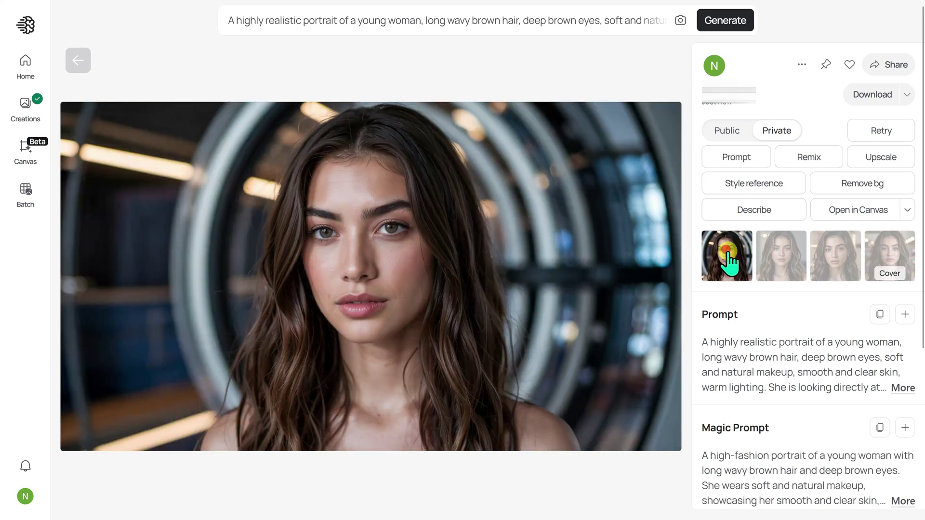
click(794, 264)
click(831, 254)
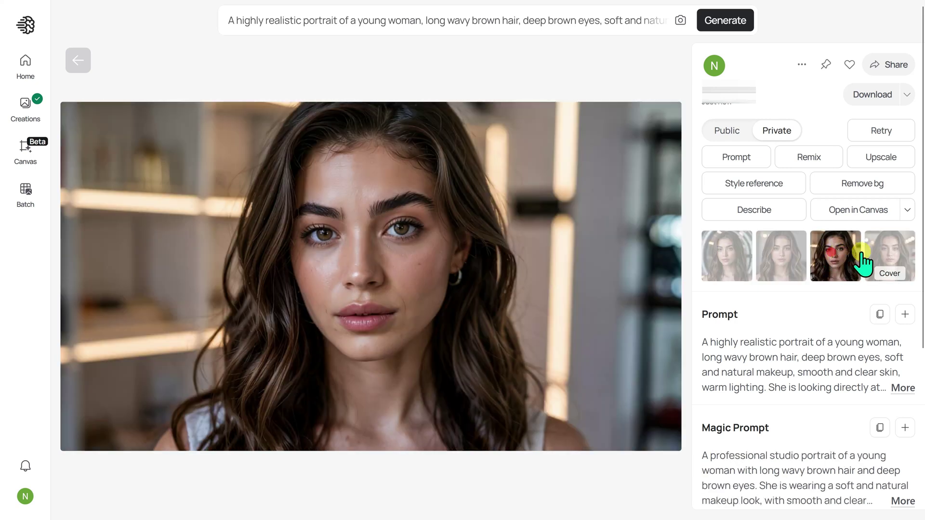
click(885, 248)
click(724, 254)
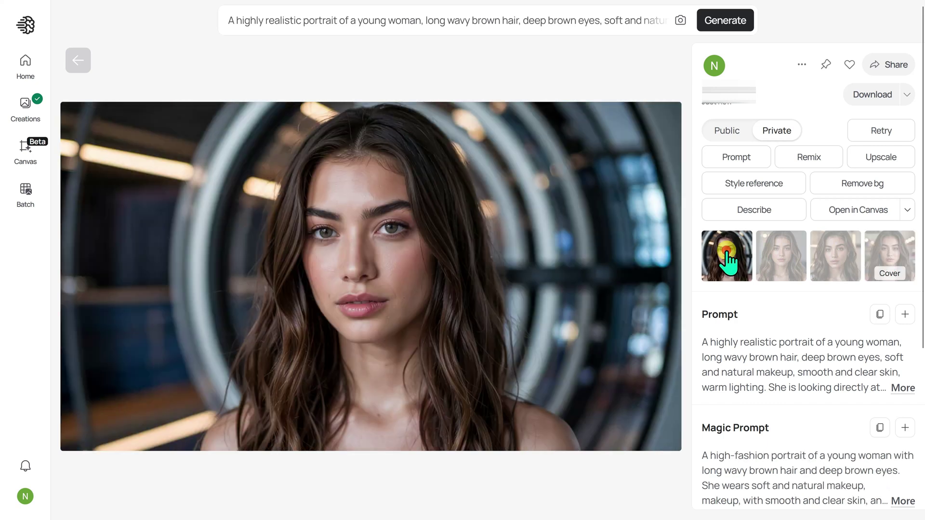
click(779, 251)
click(833, 260)
click(892, 249)
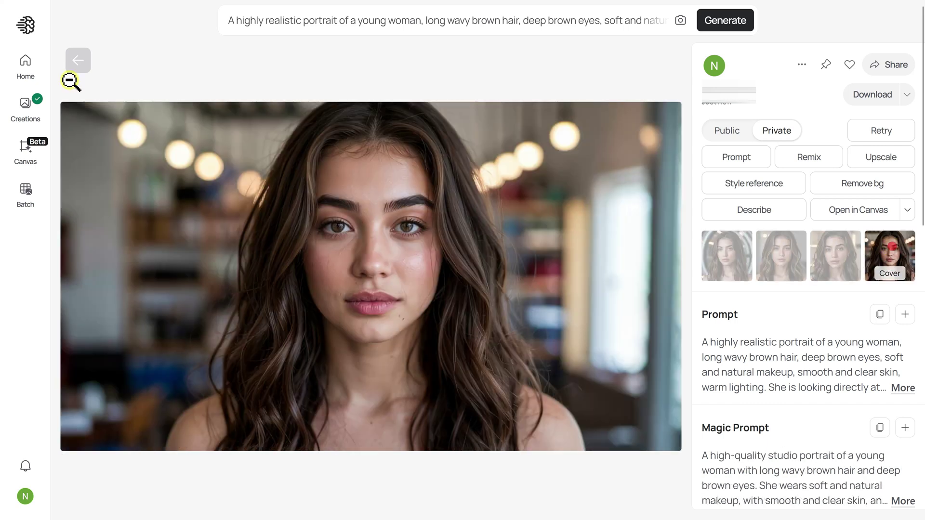
click(78, 62)
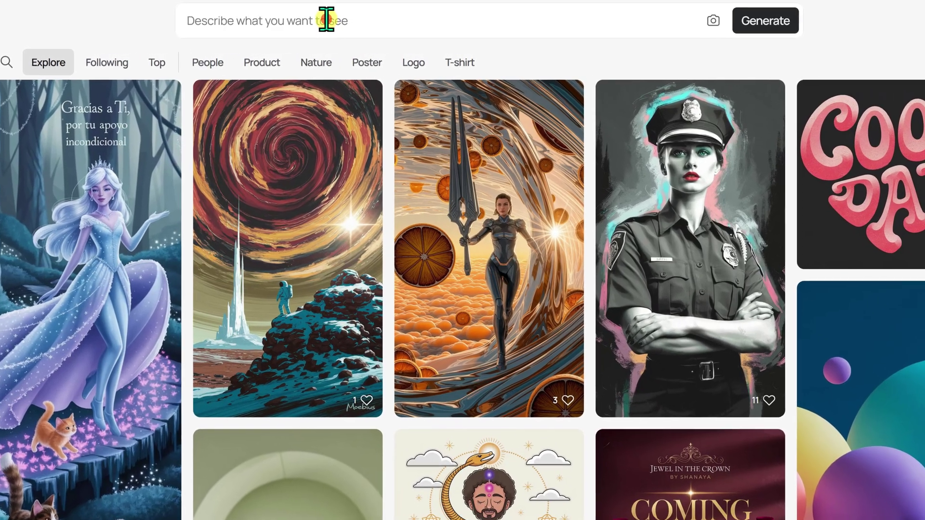
Paste the Lamborghini alcohol ink and watercolor 3D render prompt into the prompt box
click(337, 20)
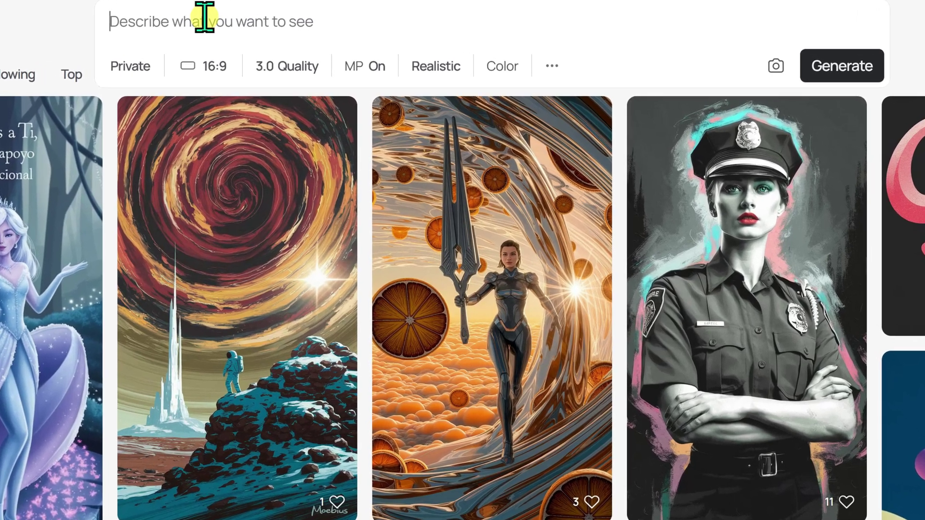
right_click(215, 20)
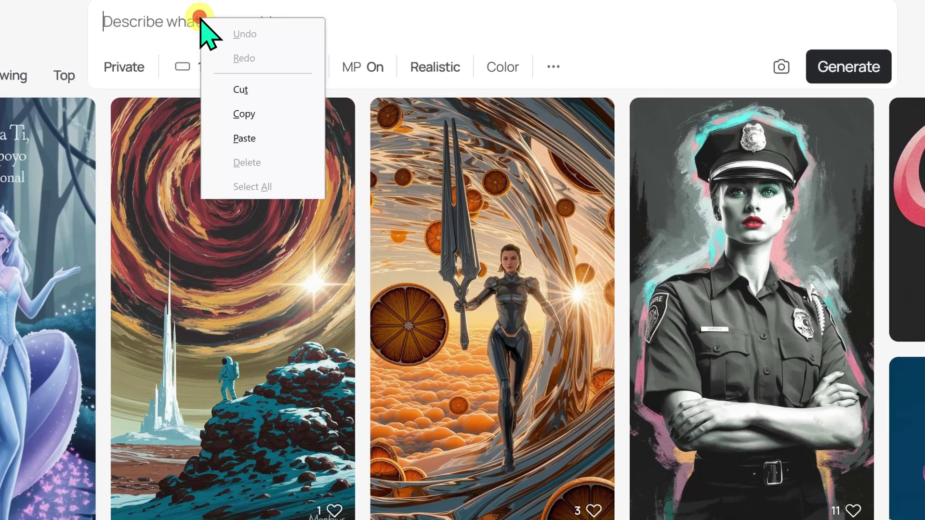
click(270, 139)
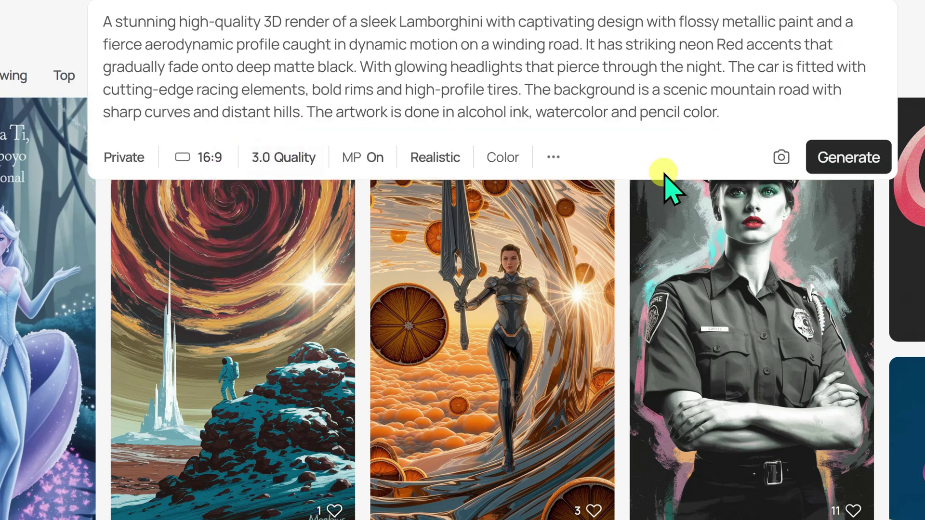
Switch the image style from Realistic to General
click(439, 153)
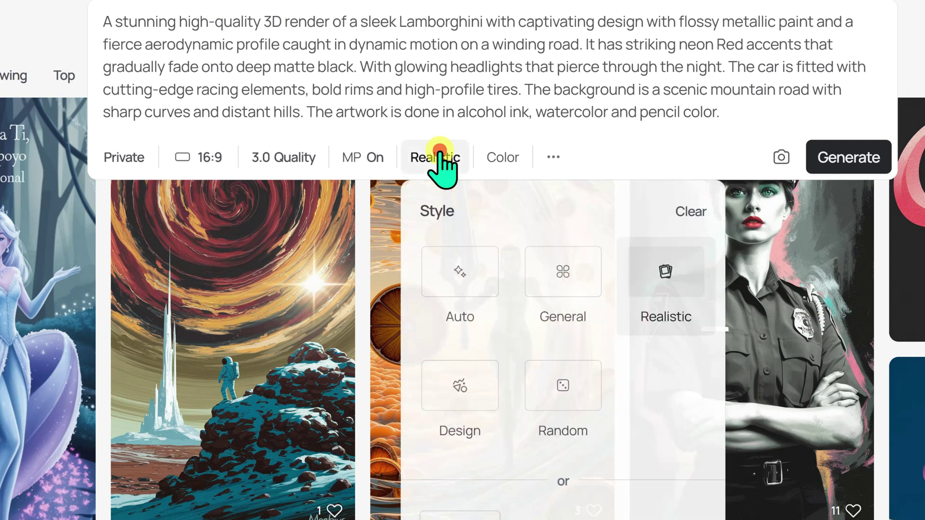
click(574, 274)
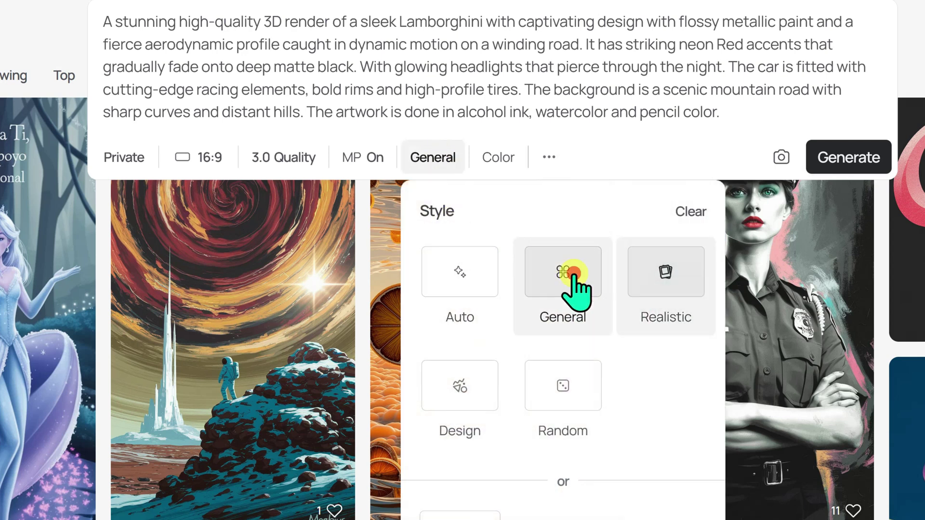
click(682, 160)
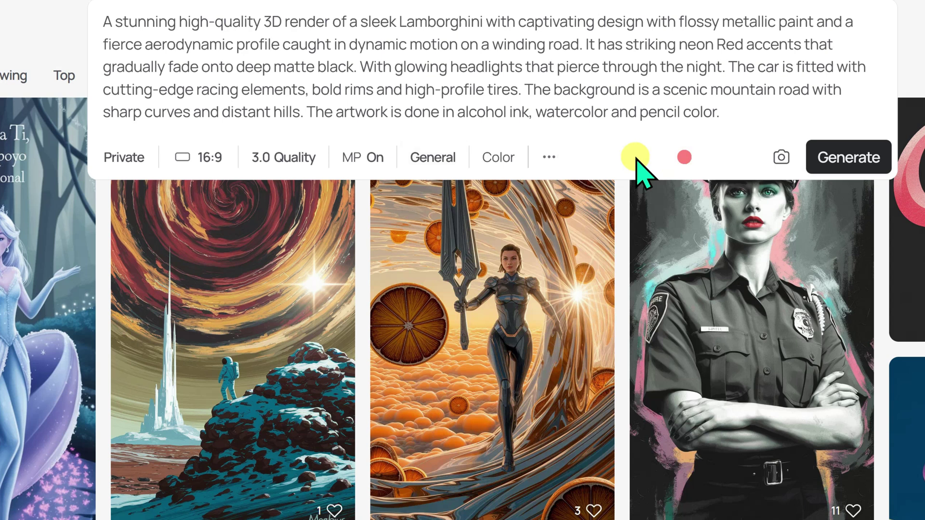
Generate the Lamborghini images and view each of the four neon car variants in detail
click(858, 159)
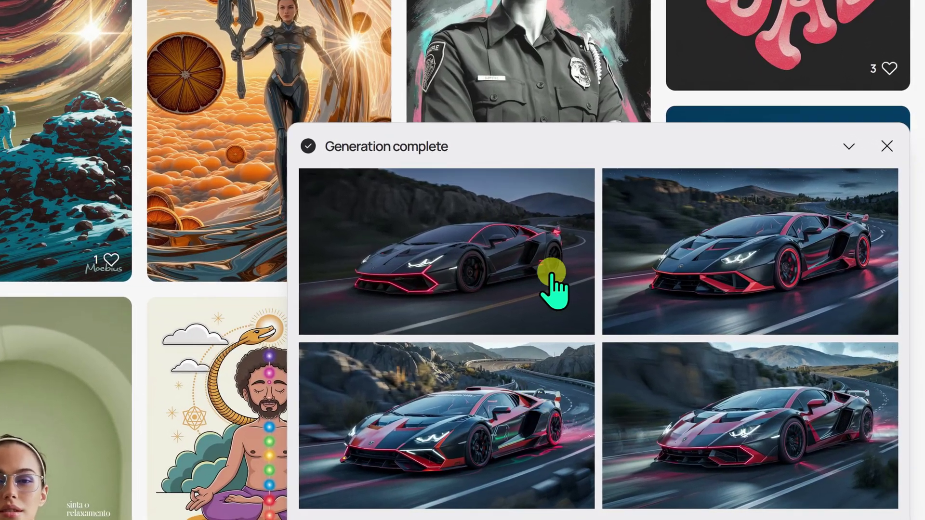
click(461, 229)
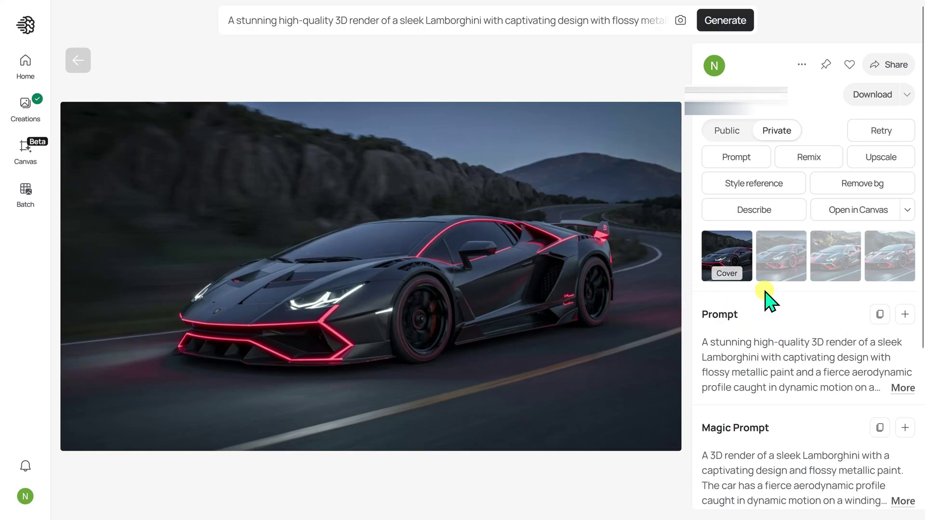
click(777, 270)
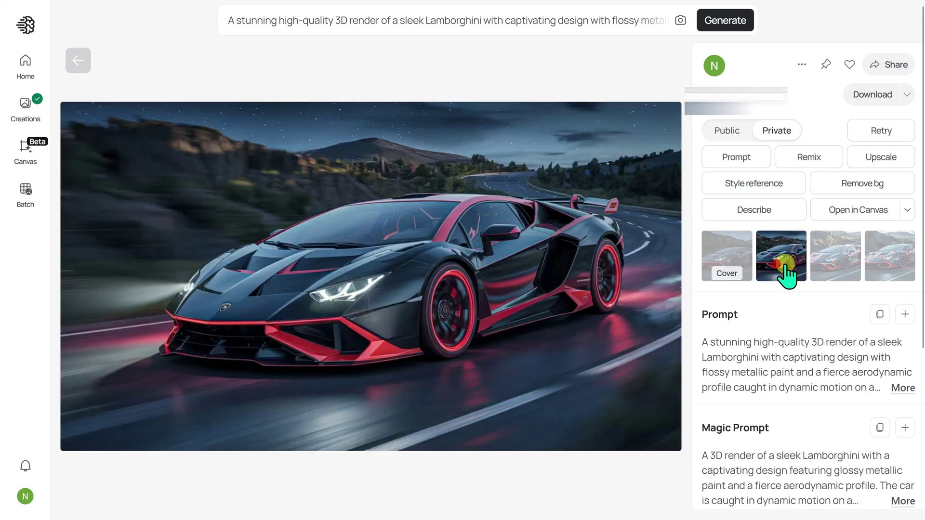
click(844, 270)
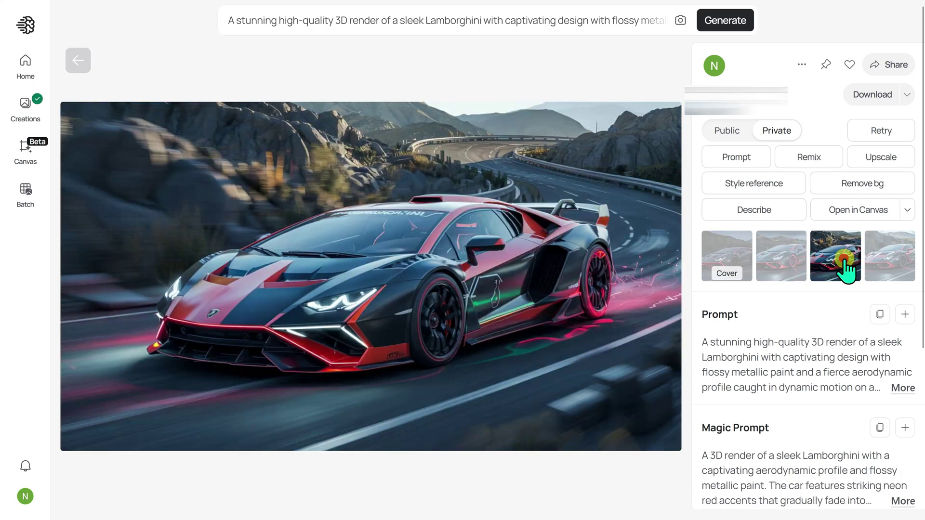
click(890, 260)
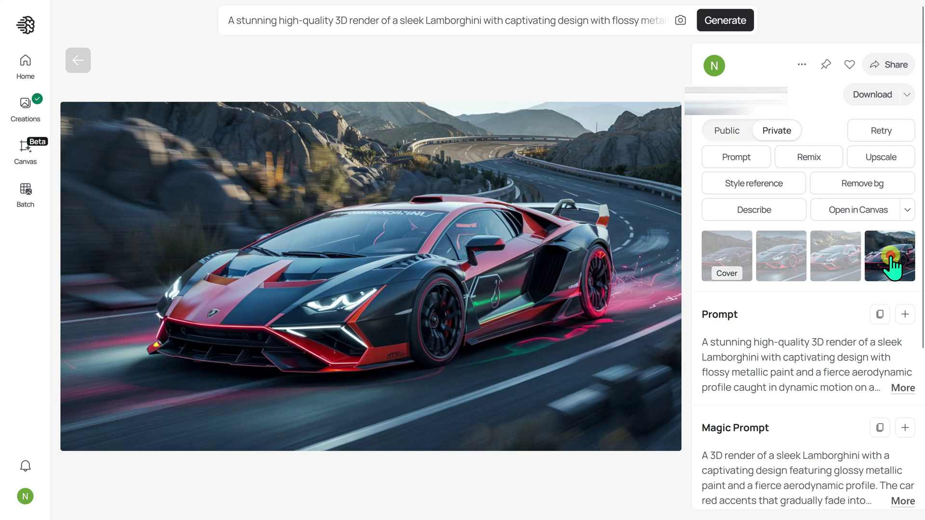
click(721, 255)
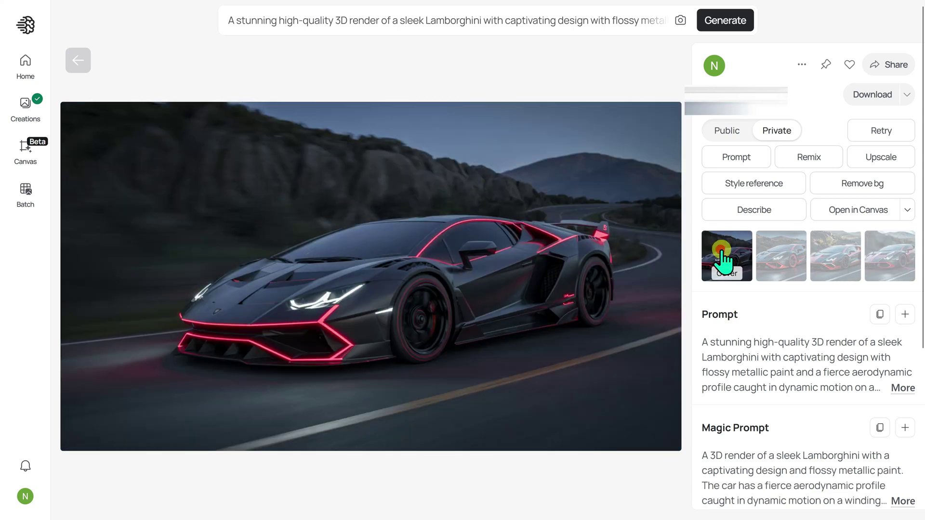
click(788, 259)
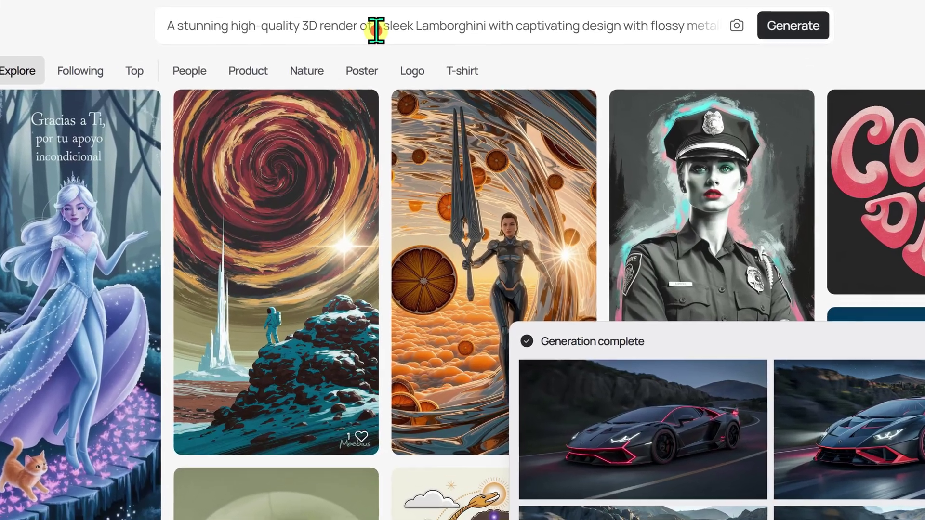
Replace the Lamborghini prompt with the 3D Pixar wedding couple description
click(380, 26)
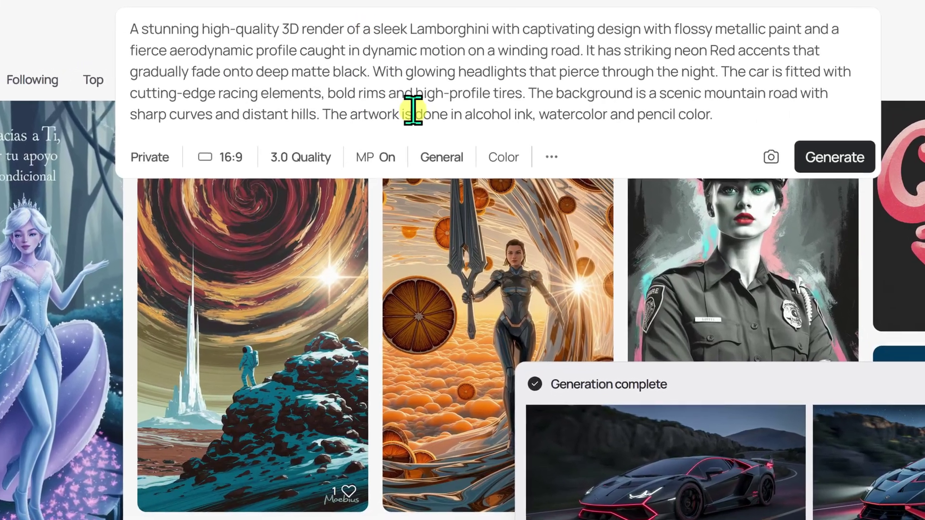
triple_click(421, 91)
key(BackSpace)
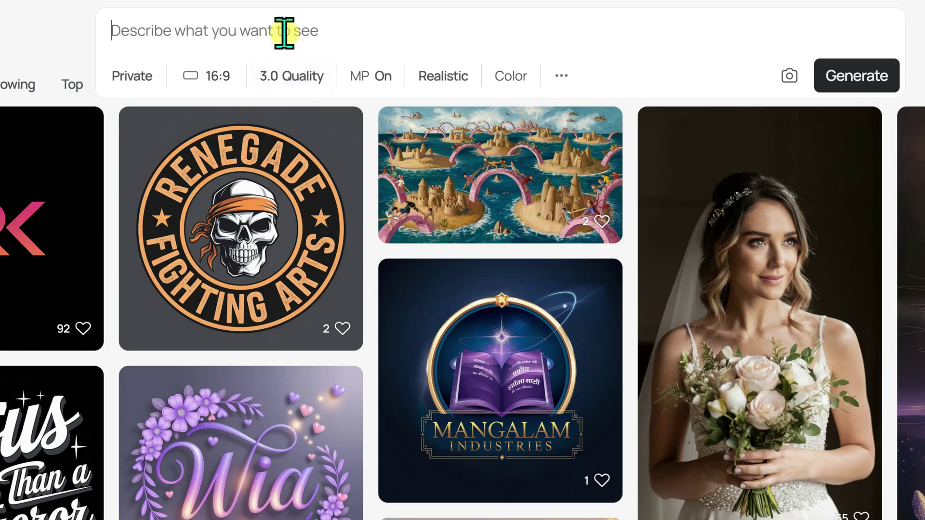
click(261, 31)
right_click(262, 30)
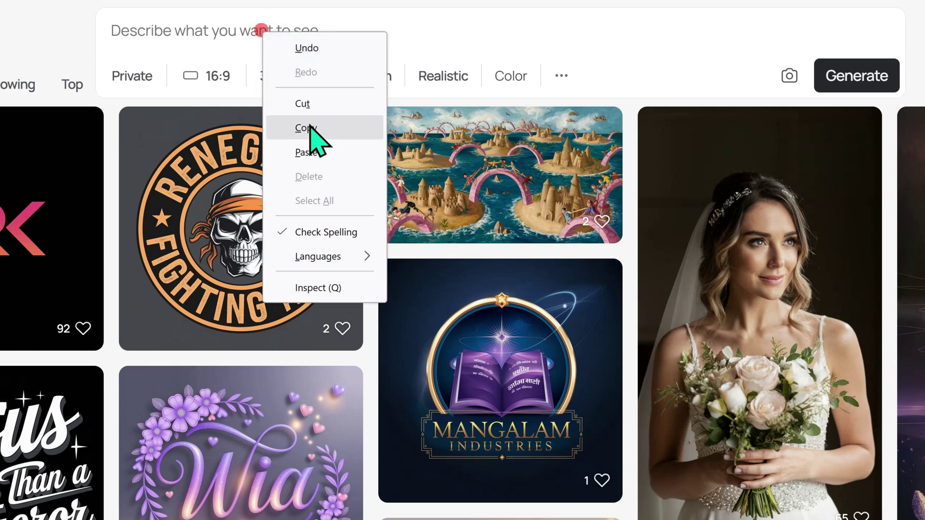
click(314, 149)
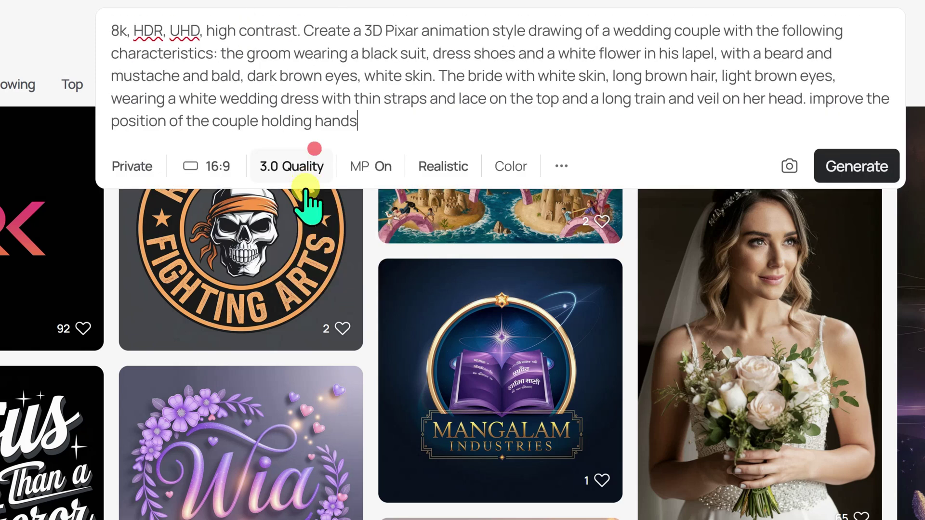
Set the style to Auto and generate the four wedding couple images
click(446, 172)
click(453, 282)
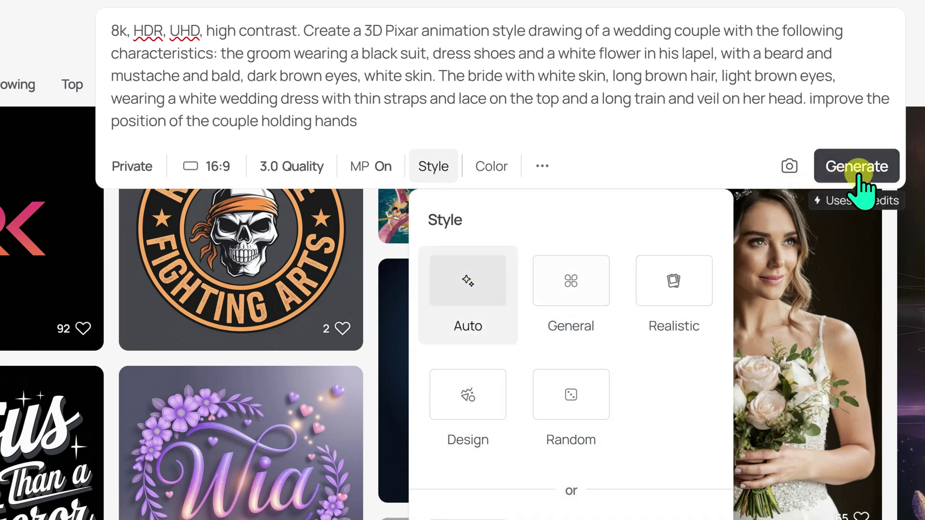
click(703, 150)
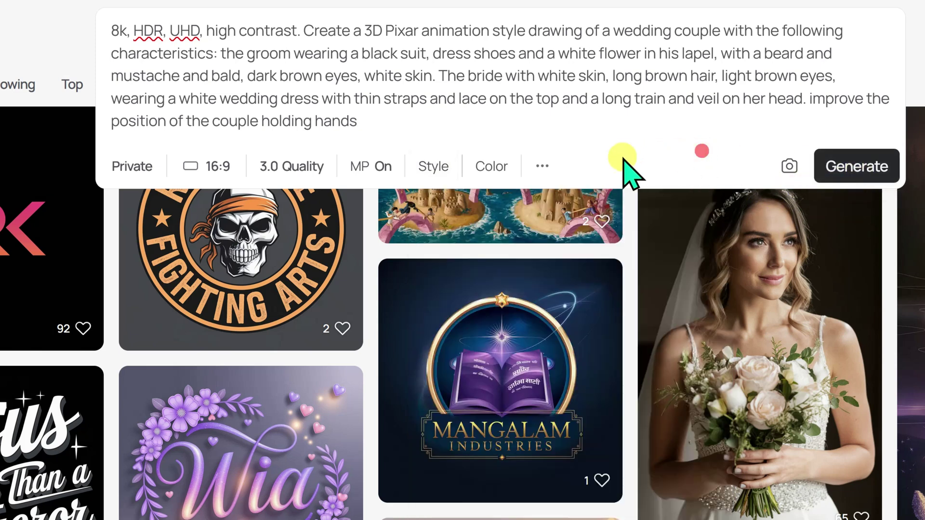
click(855, 166)
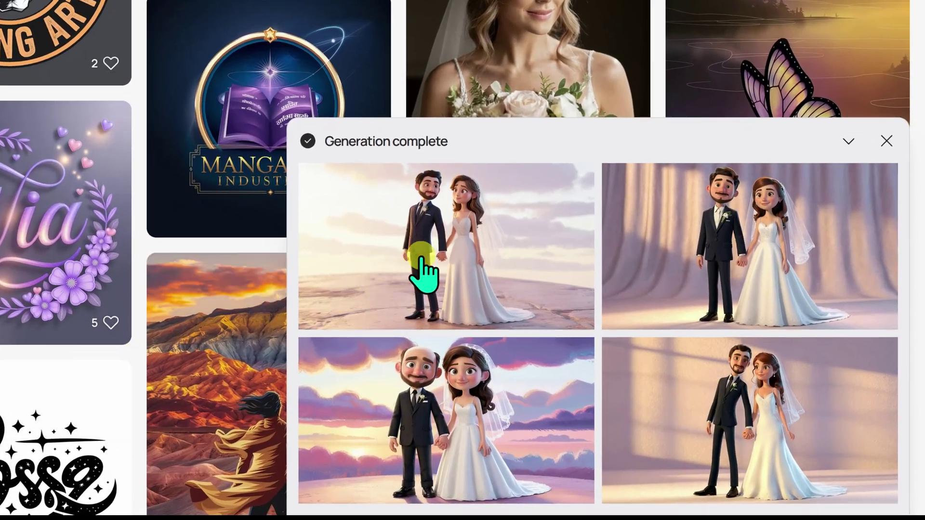
Open the first wedding image and preview the beach-sunset, indoor curtain, sunset-clouds and indoor variants
click(438, 236)
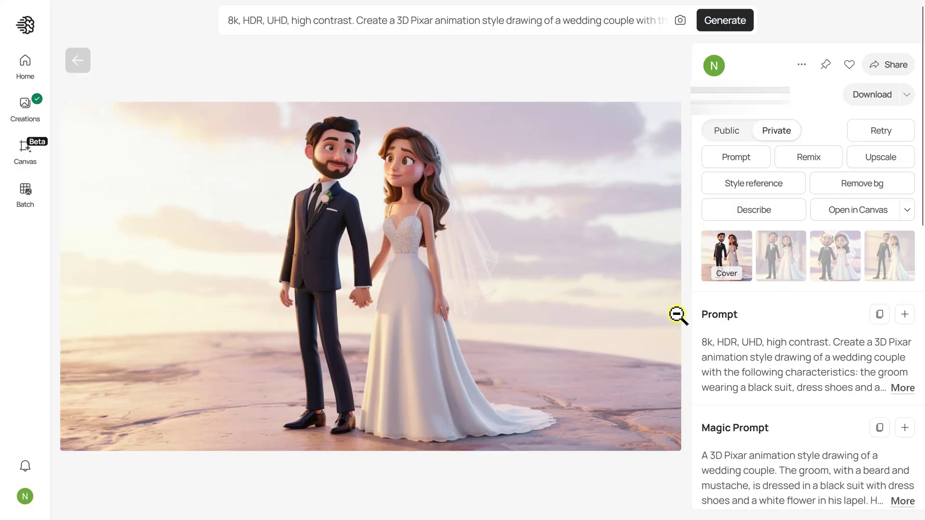
click(779, 268)
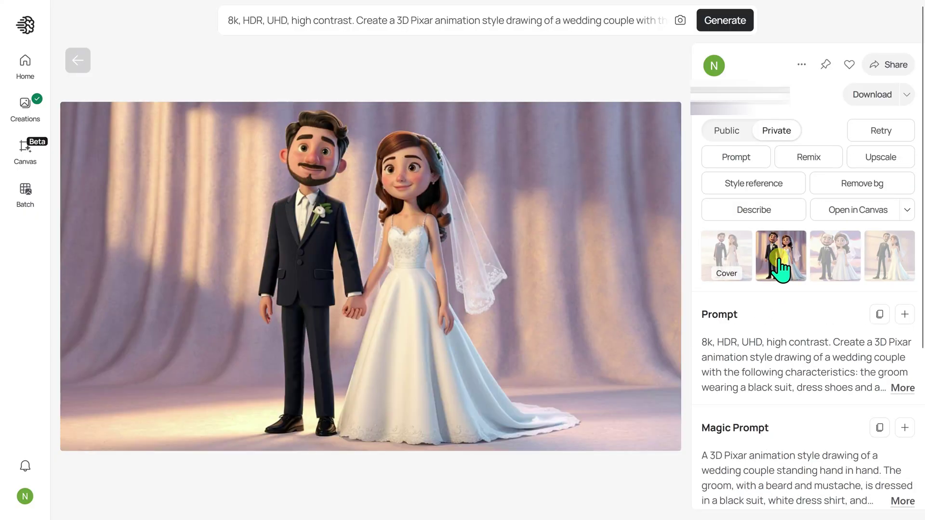
click(845, 271)
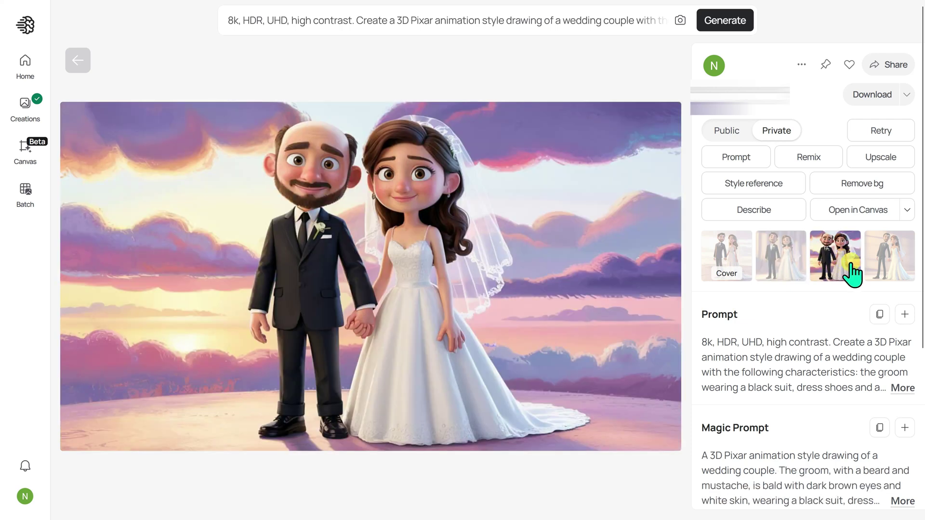
click(889, 265)
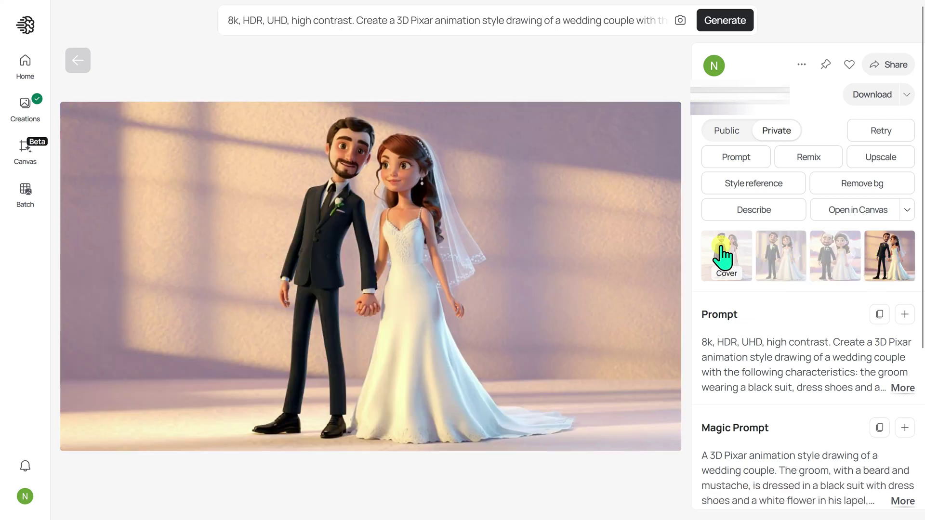
click(722, 248)
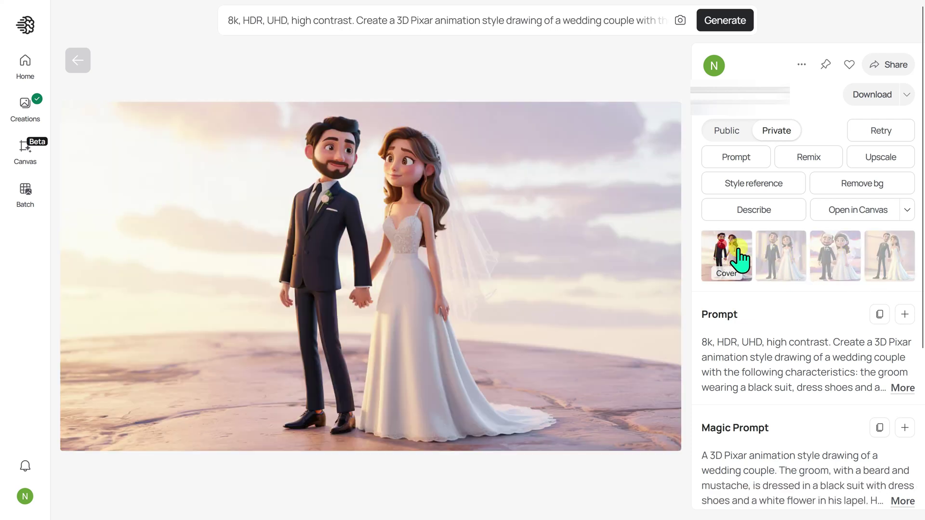
click(786, 271)
click(834, 272)
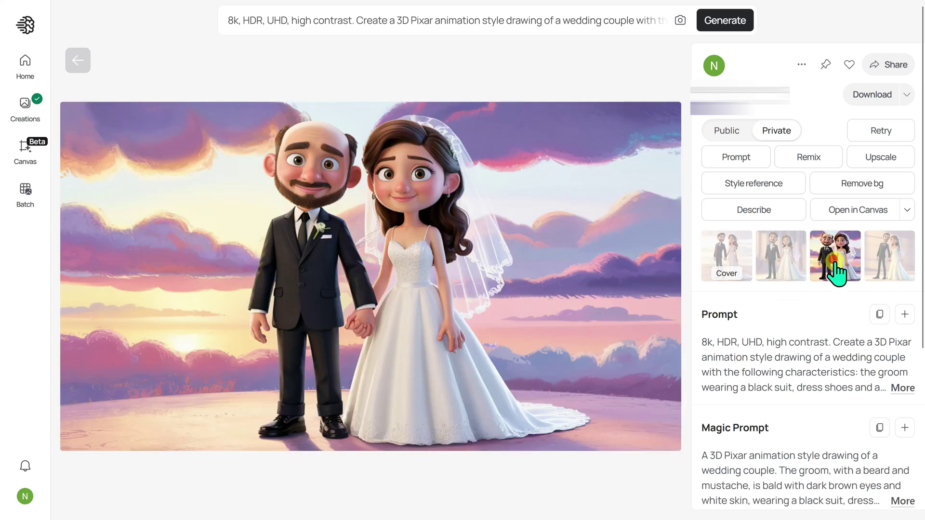
click(886, 269)
Compare all four wedding couple variants once more, then return to the Explore feed
click(736, 250)
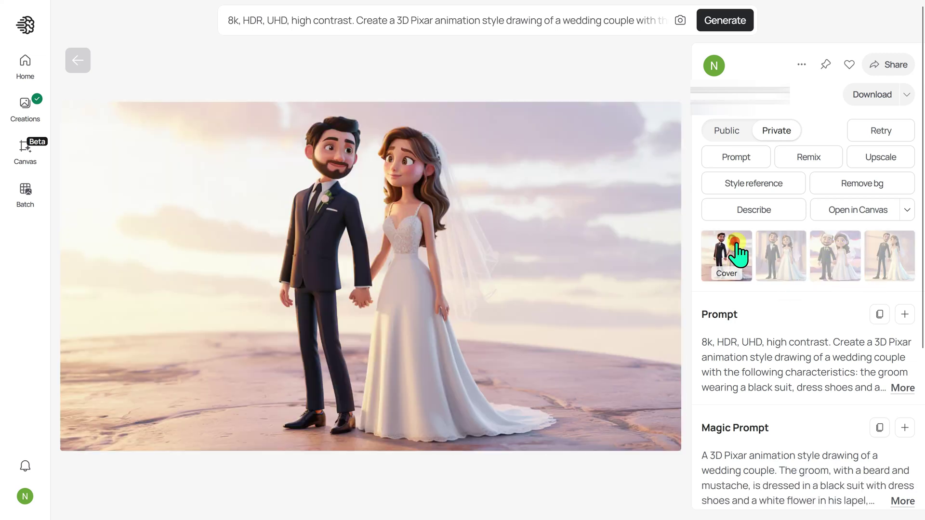
click(786, 254)
click(836, 265)
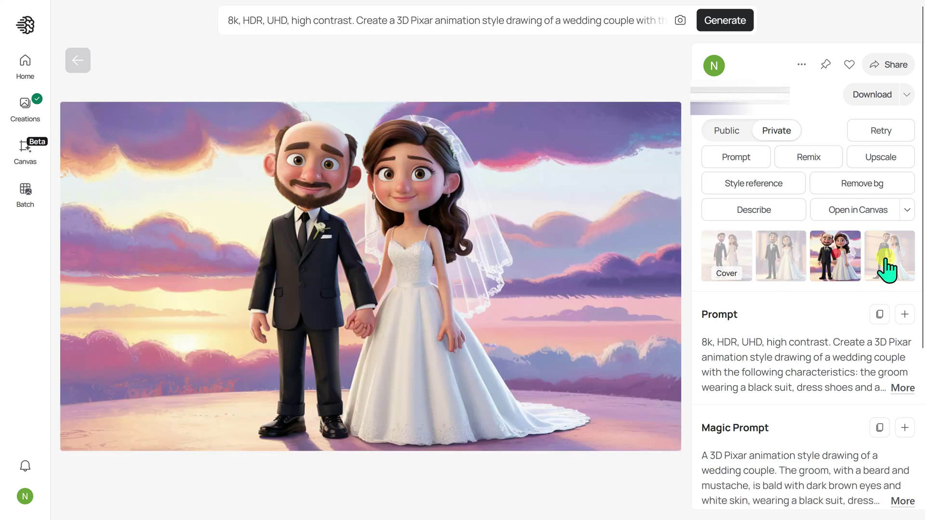
click(888, 268)
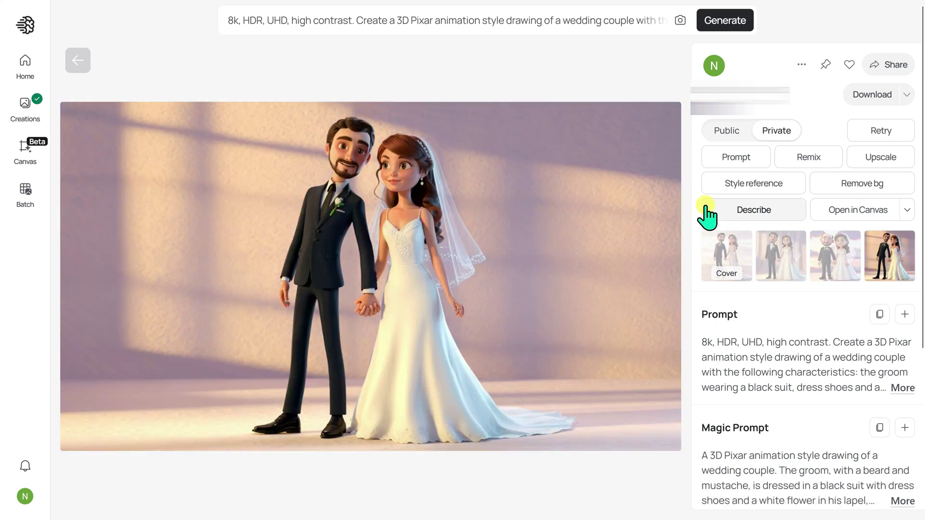
click(77, 62)
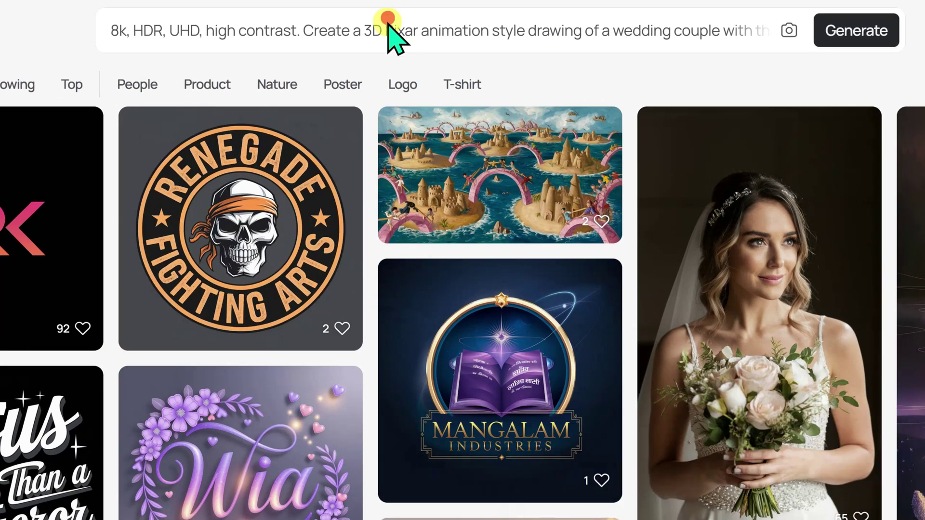
Clear the wedding couple prompt and paste in the liquid-style blue 'AI FUTURE BYTE' 3D logo prompt
click(388, 24)
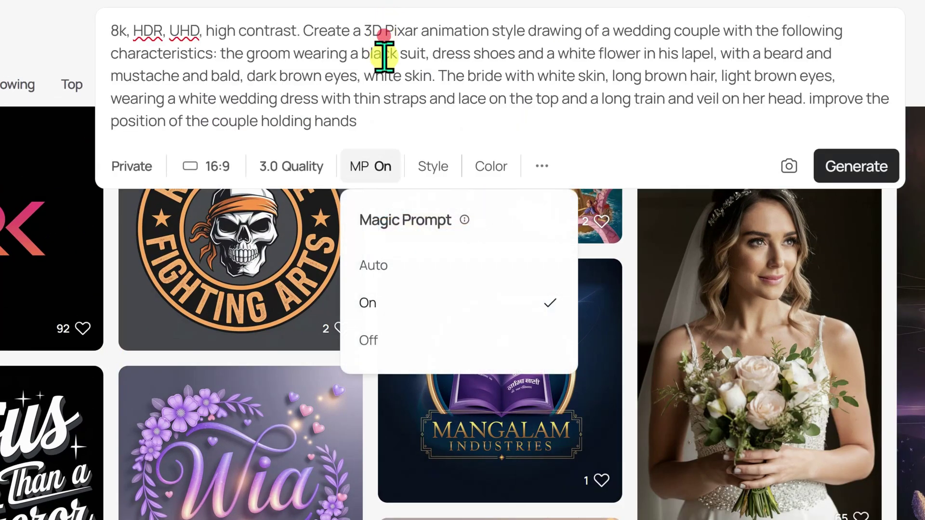
click(394, 76)
key(ctrl+a)
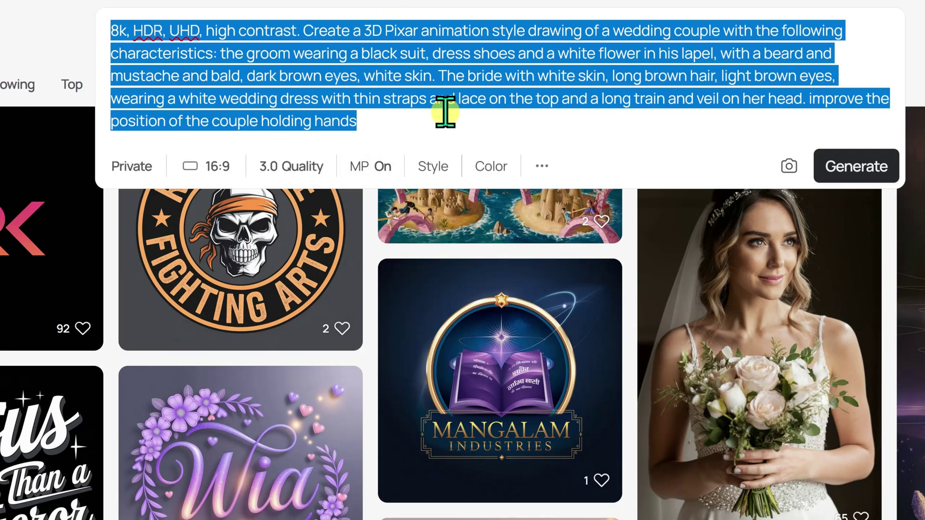
key(BackSpace)
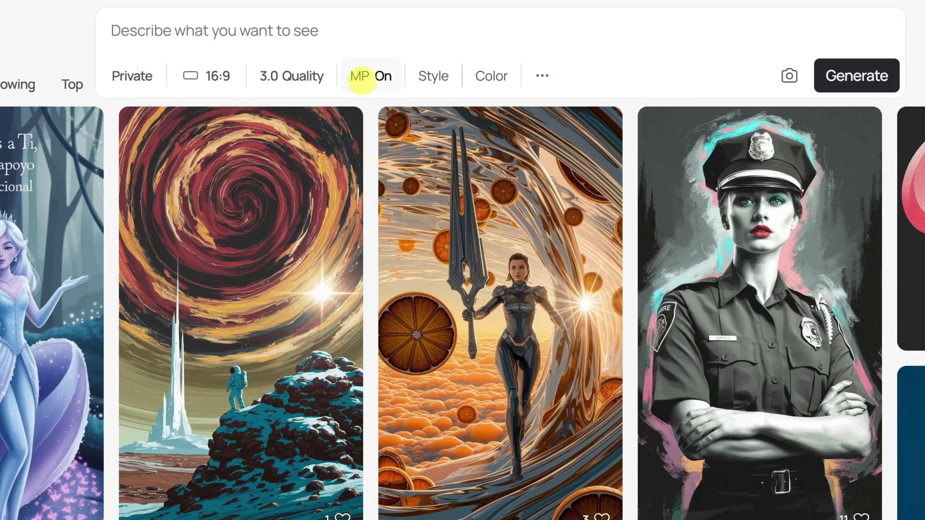
right_click(176, 29)
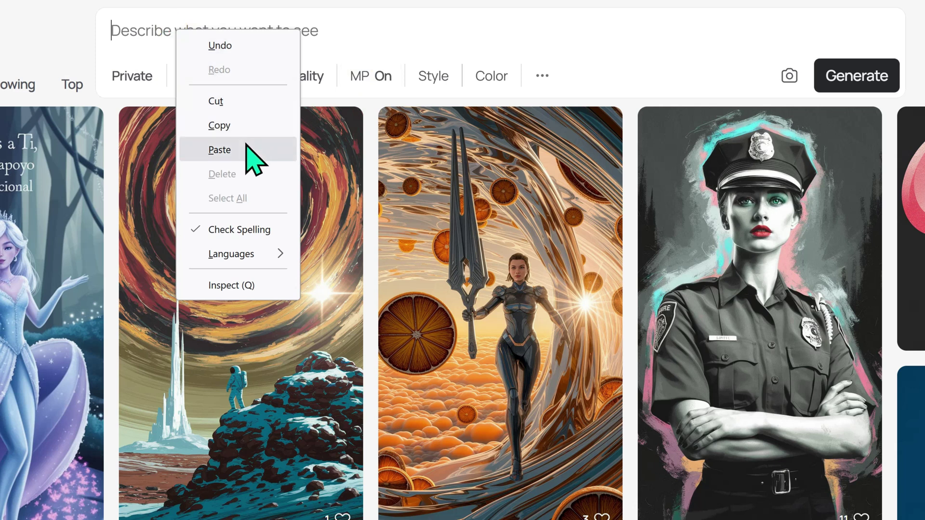
click(252, 159)
Set the style to Design and generate four 'AI FUTURE BYTE' logo images
click(427, 173)
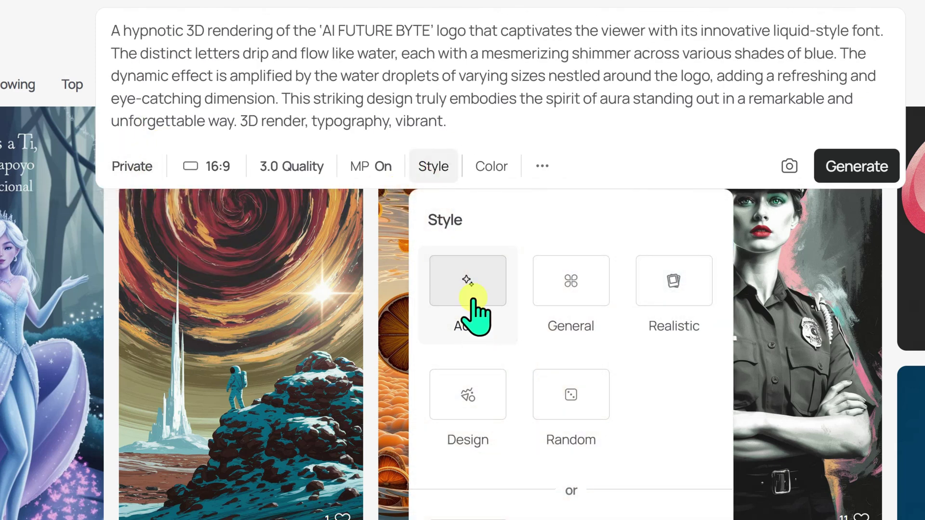
click(466, 385)
click(646, 156)
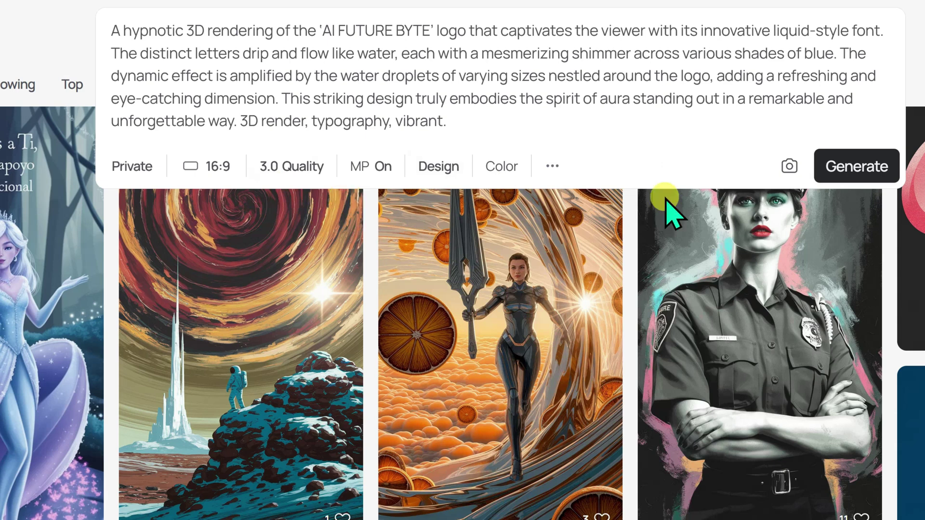
click(865, 168)
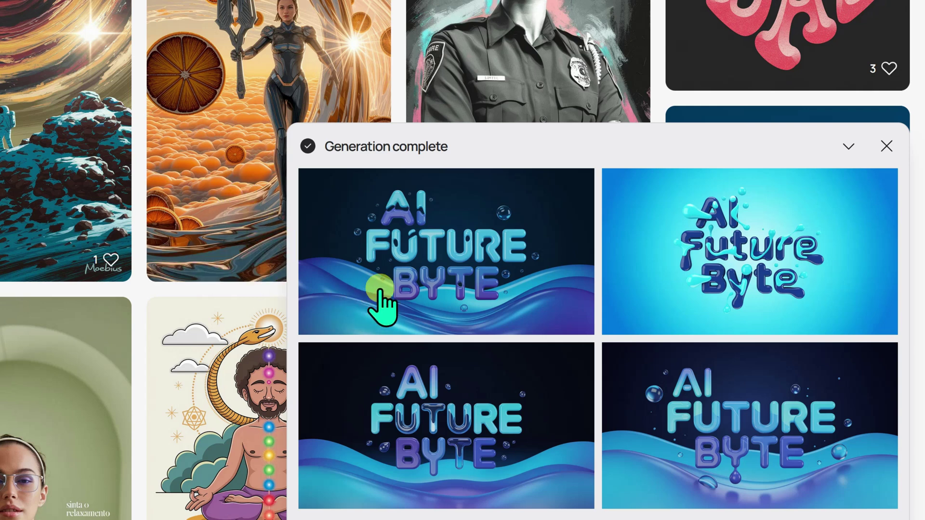
Open the first 'AI FUTURE BYTE' logo and compare its cyan, dark and fourth variants, ending on the dark version
click(398, 263)
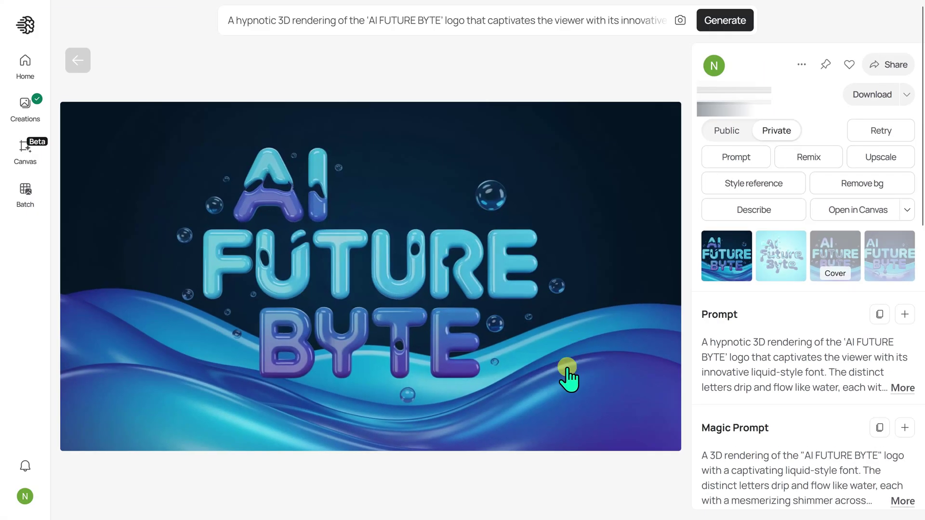
click(781, 272)
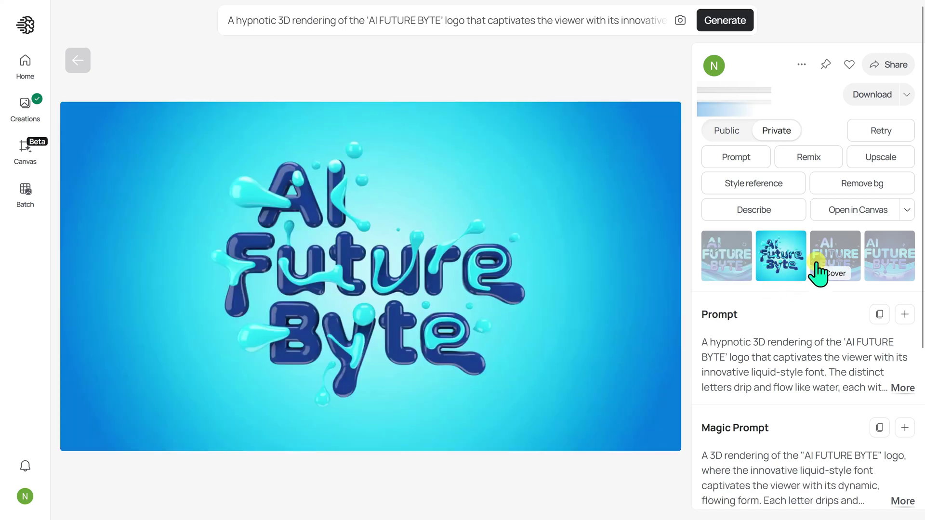
click(841, 251)
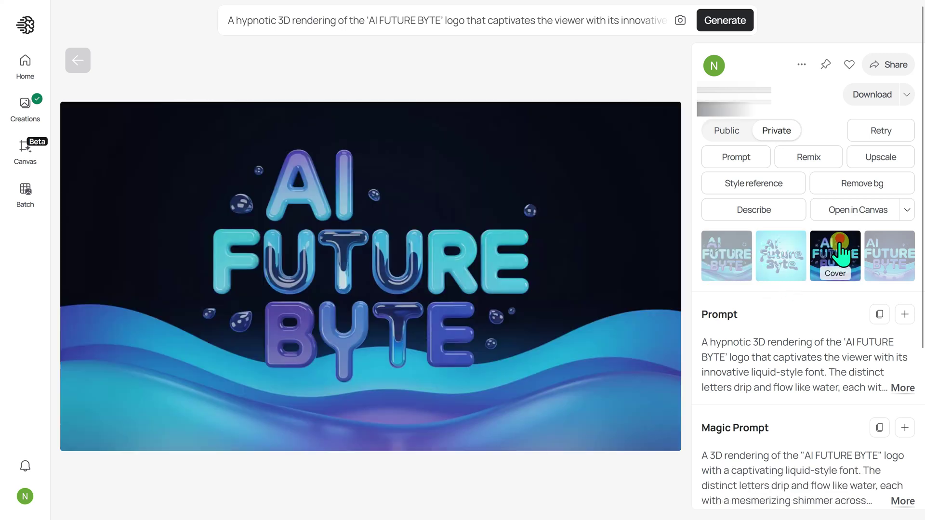
click(889, 262)
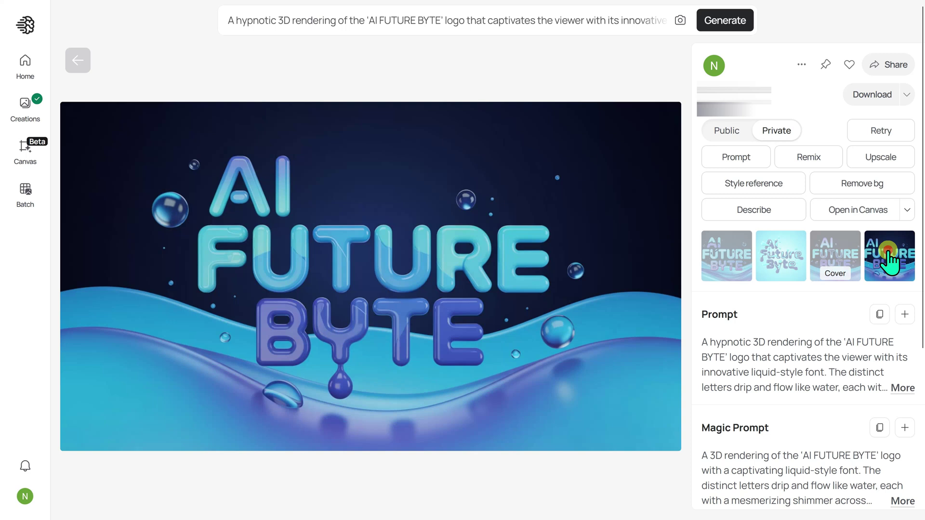
click(721, 254)
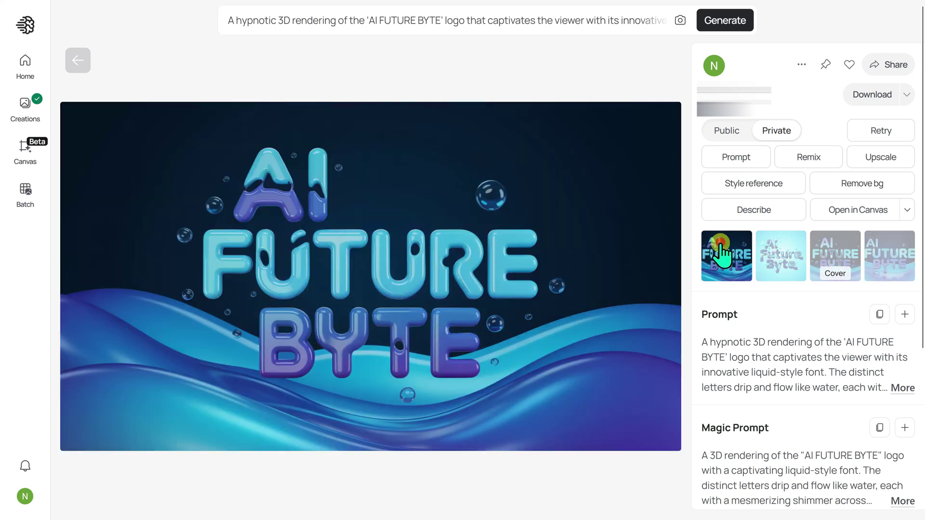
click(780, 266)
click(836, 261)
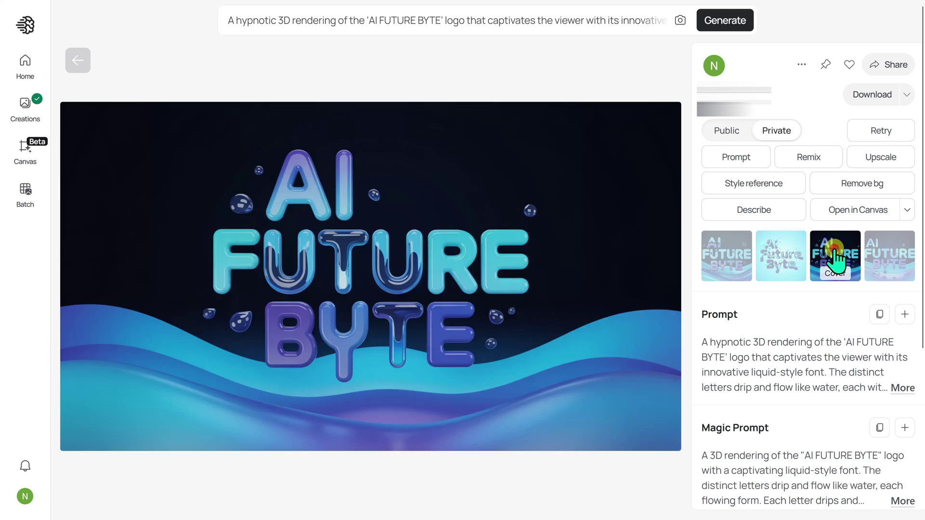
click(888, 259)
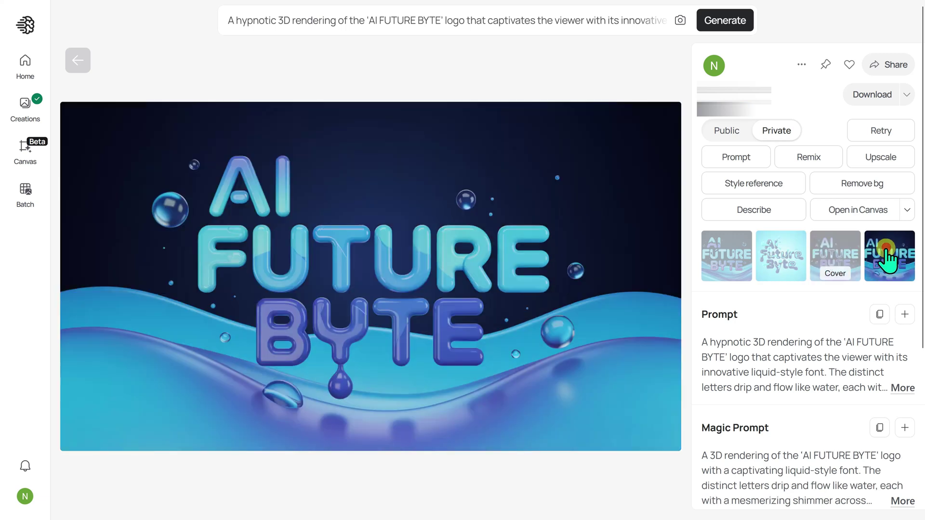
click(732, 259)
click(780, 258)
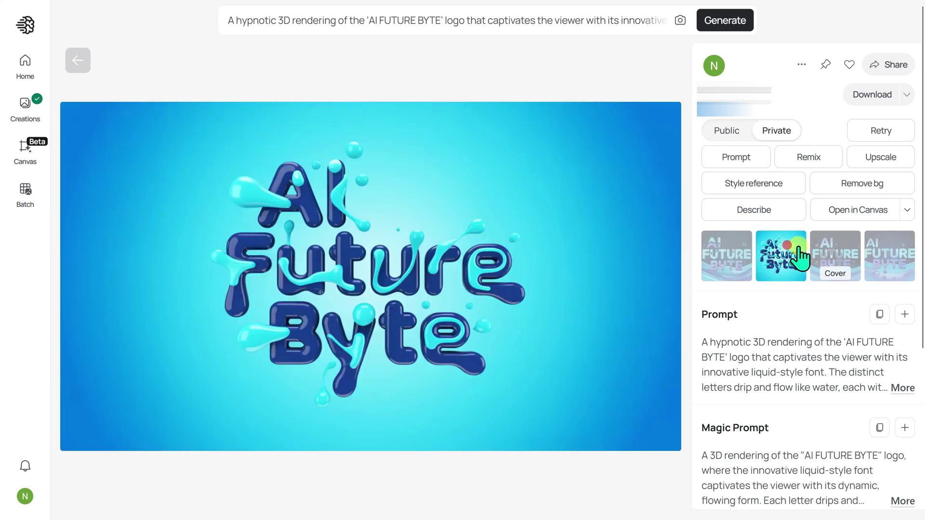
click(833, 258)
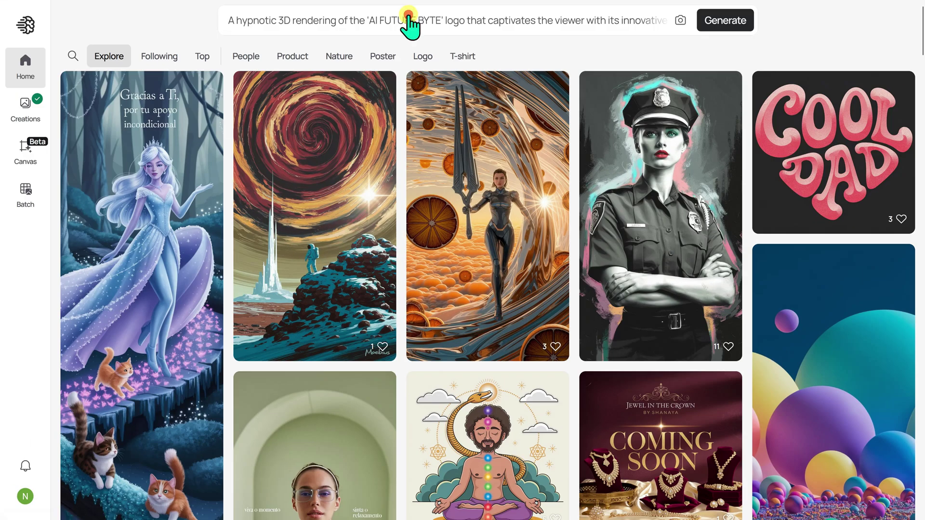
Compare the credit cost of Turbo, Default and Quality render speeds, leaving Quality selected
click(408, 20)
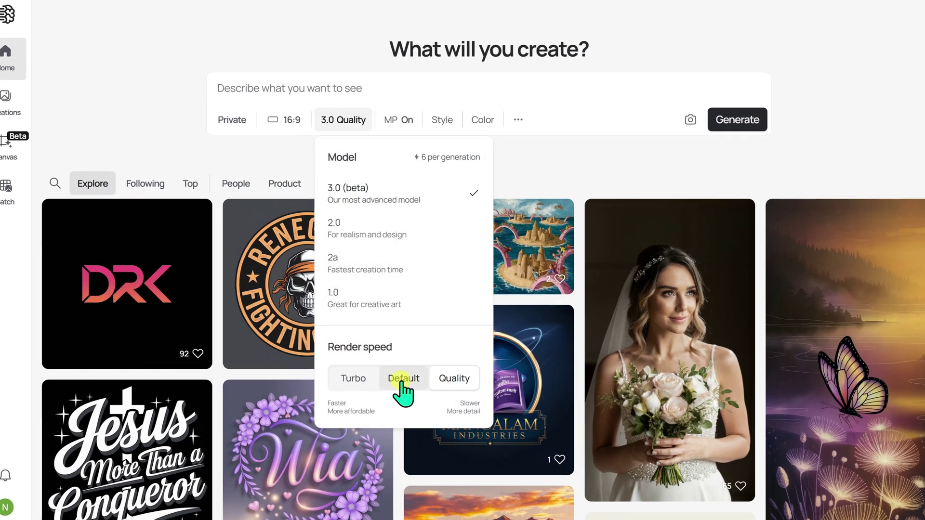
click(352, 380)
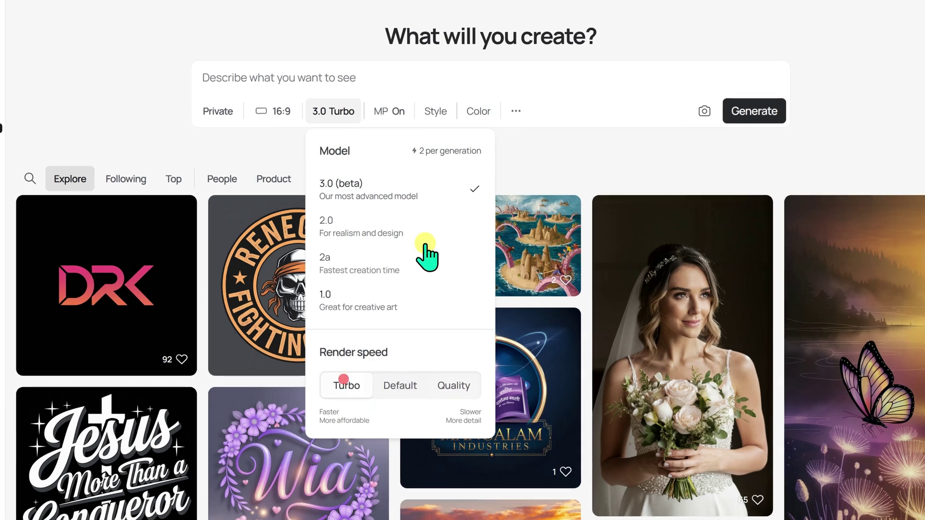
click(388, 396)
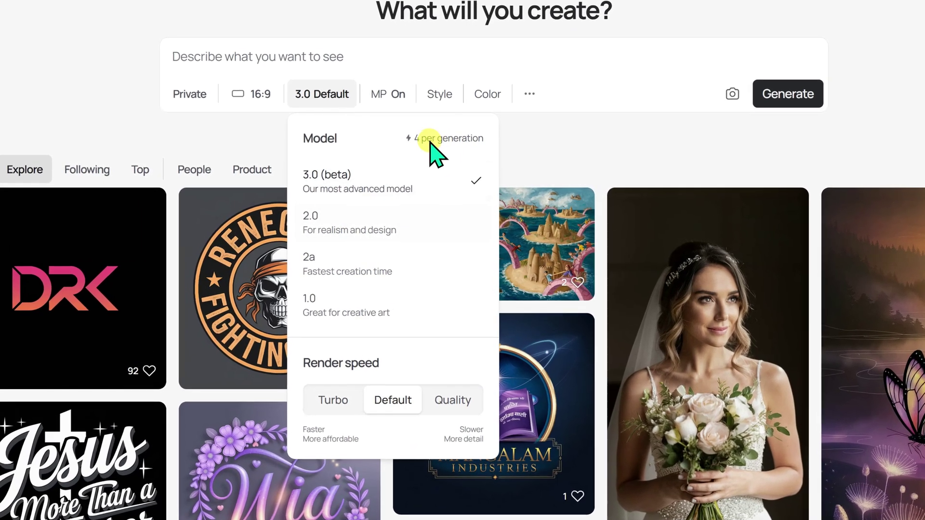
click(455, 407)
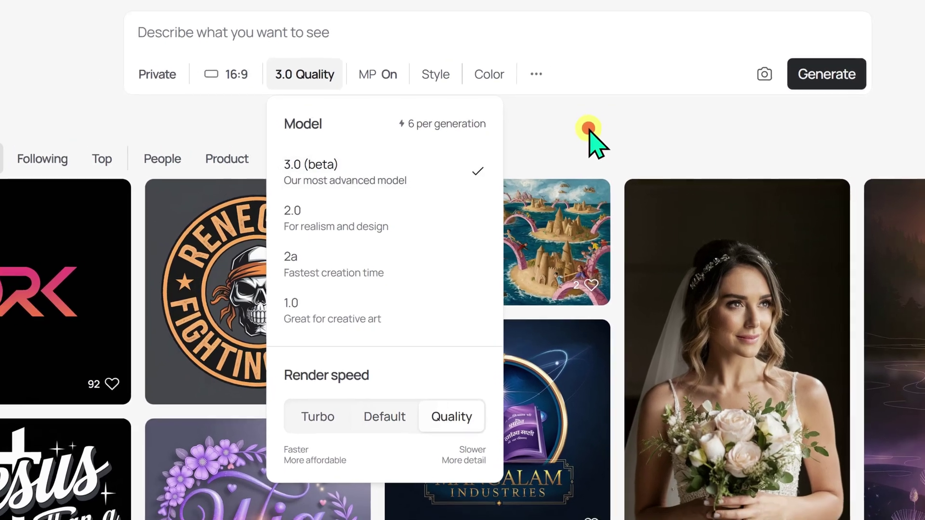
click(600, 122)
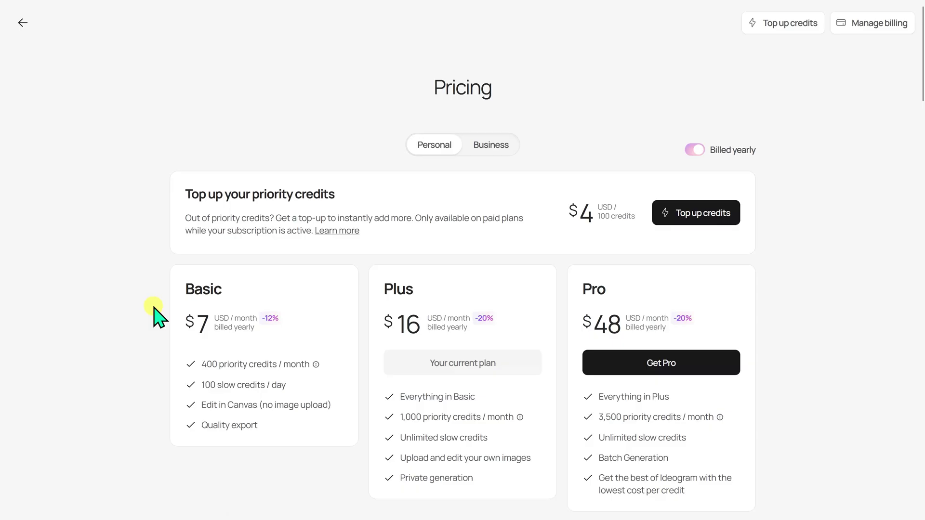